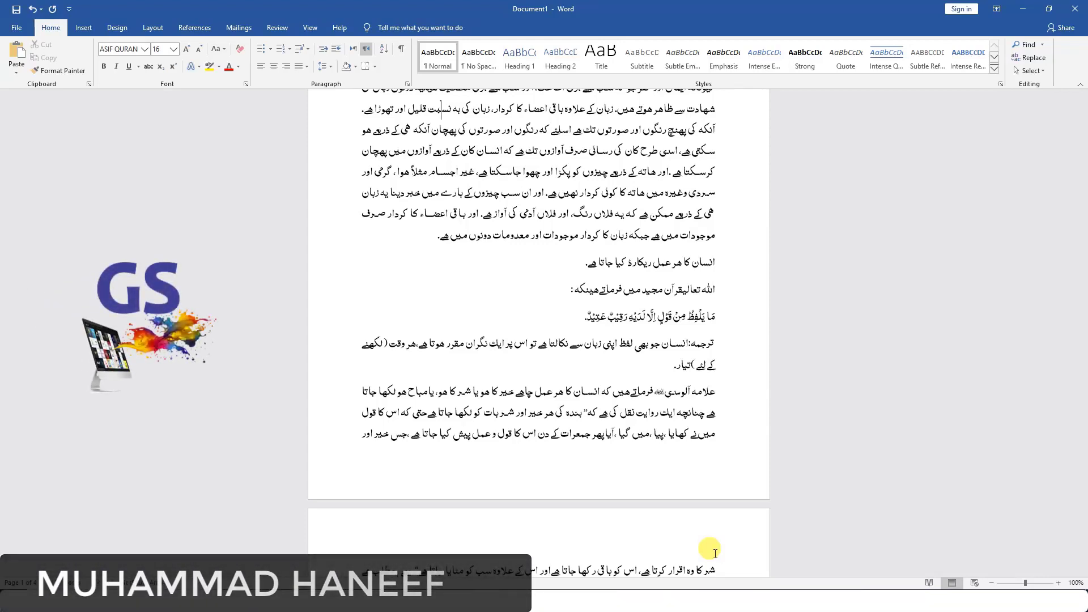
- Scroll back to the top of page 1 of the Urdu document, zoomed to 150%
{"action": "scroll", "coordinate": [782, 520], "scroll_direction": "up", "scroll_amount": 3}
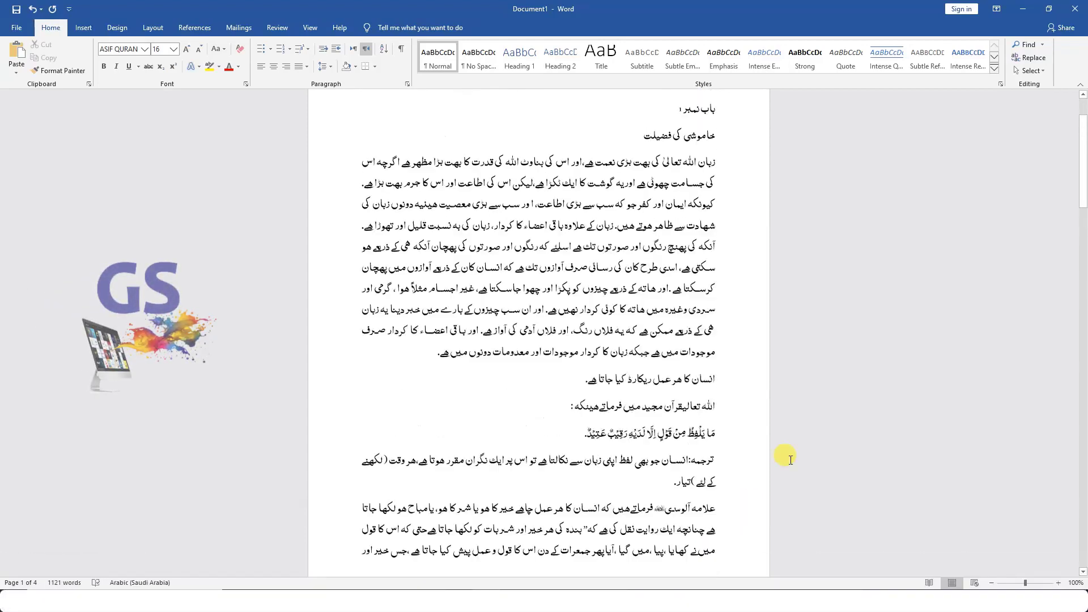
{"action": "scroll", "coordinate": [791, 461], "scroll_direction": "up", "scroll_amount": 2}
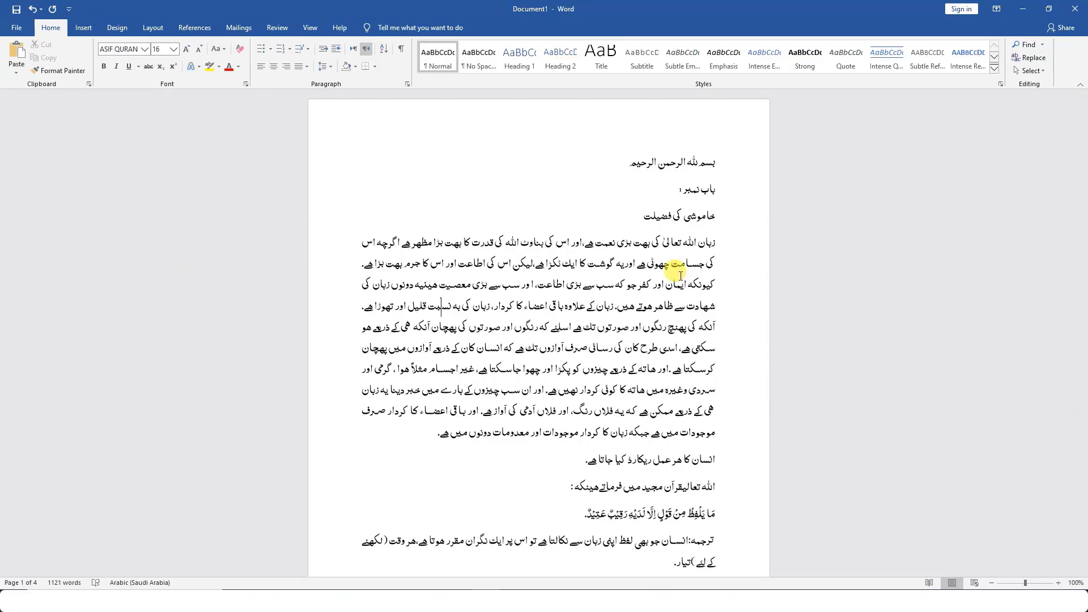
{"action": "scroll", "coordinate": [678, 279], "scroll_direction": "up", "scroll_amount": 5, "text": "ctrl"}
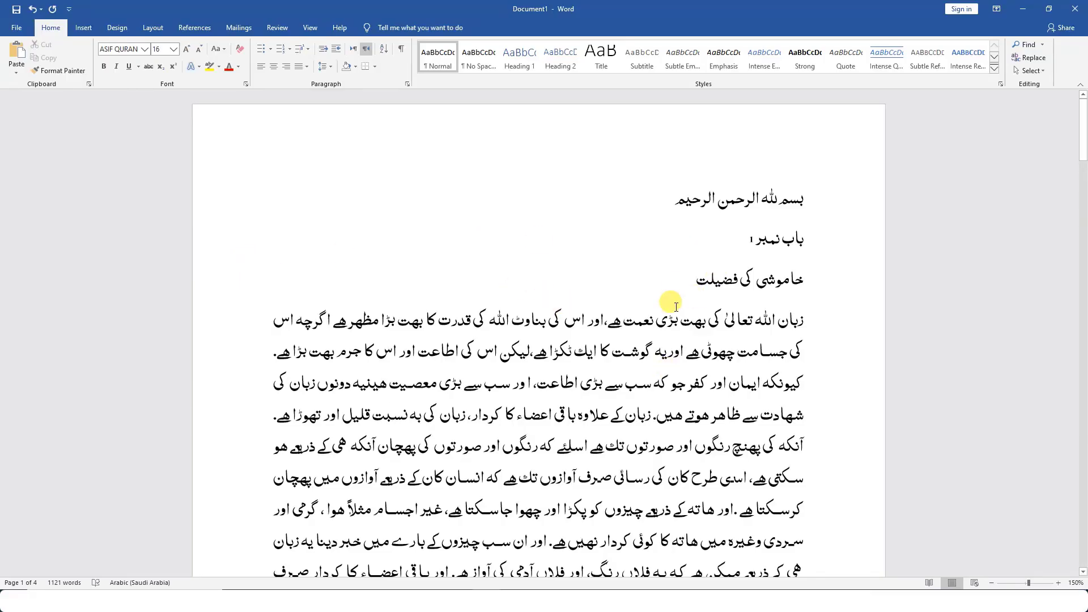
{"action": "scroll", "coordinate": [676, 307], "scroll_direction": "down", "scroll_amount": 1}
{"action": "scroll", "coordinate": [676, 307], "scroll_direction": "down", "scroll_amount": 3}
{"action": "scroll", "coordinate": [676, 307], "scroll_direction": "down", "scroll_amount": 3}
{"action": "scroll", "coordinate": [677, 304], "scroll_direction": "down", "scroll_amount": 3}
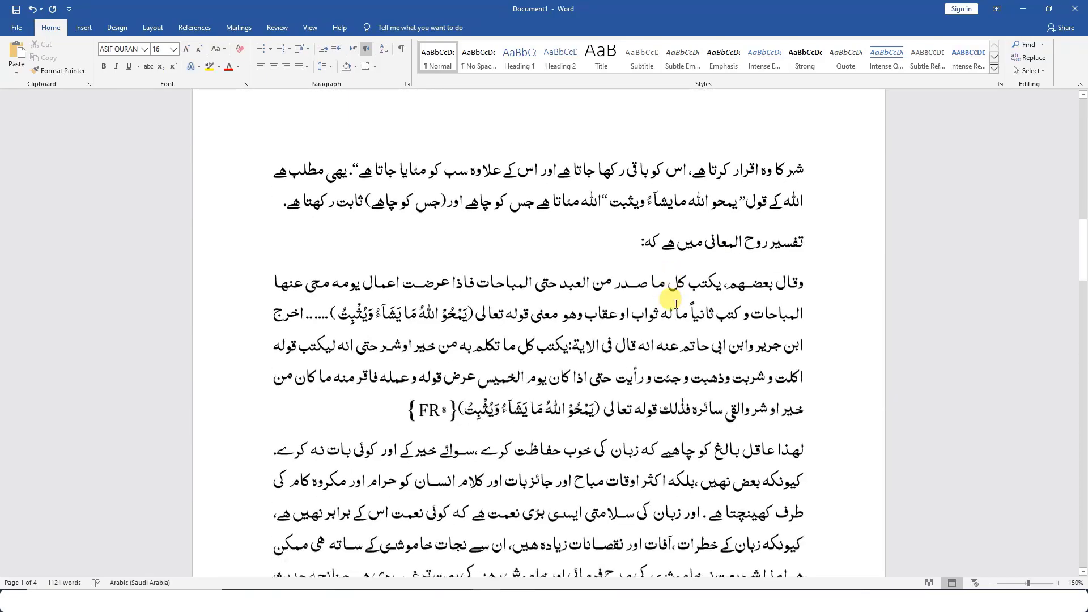
{"action": "scroll", "coordinate": [676, 303], "scroll_direction": "down", "scroll_amount": 3}
{"action": "scroll", "coordinate": [676, 303], "scroll_direction": "down", "scroll_amount": 3}
{"action": "scroll", "coordinate": [676, 303], "scroll_direction": "down", "scroll_amount": 3}
{"action": "scroll", "coordinate": [676, 303], "scroll_direction": "down", "scroll_amount": 3}
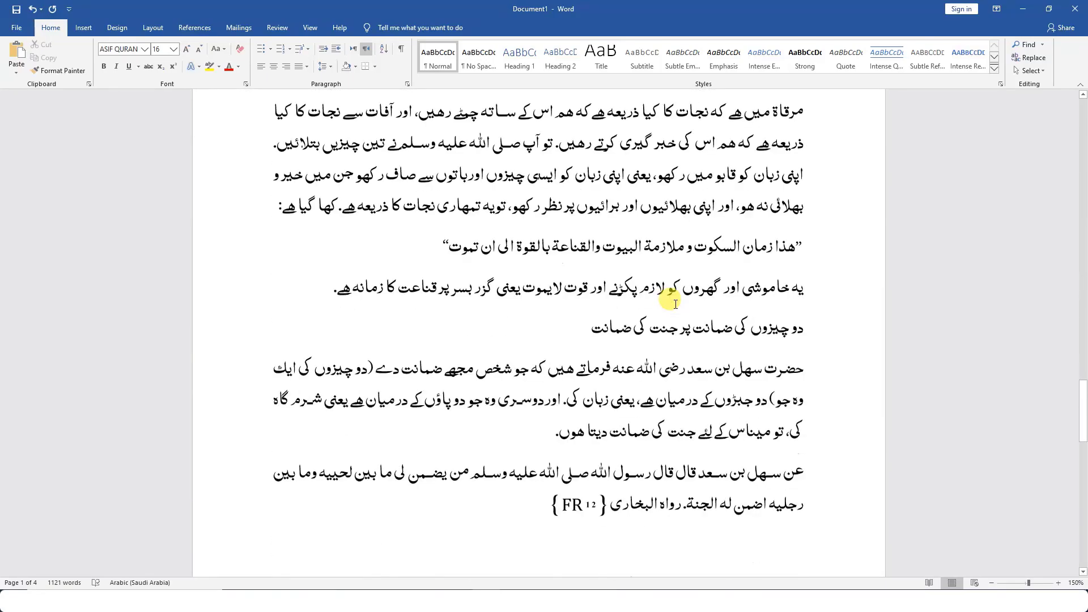
{"action": "scroll", "coordinate": [676, 304], "scroll_direction": "up", "scroll_amount": 3}
{"action": "scroll", "coordinate": [676, 304], "scroll_direction": "up", "scroll_amount": 3}
{"action": "scroll", "coordinate": [675, 303], "scroll_direction": "up", "scroll_amount": 3}
{"action": "scroll", "coordinate": [676, 303], "scroll_direction": "up", "scroll_amount": 3}
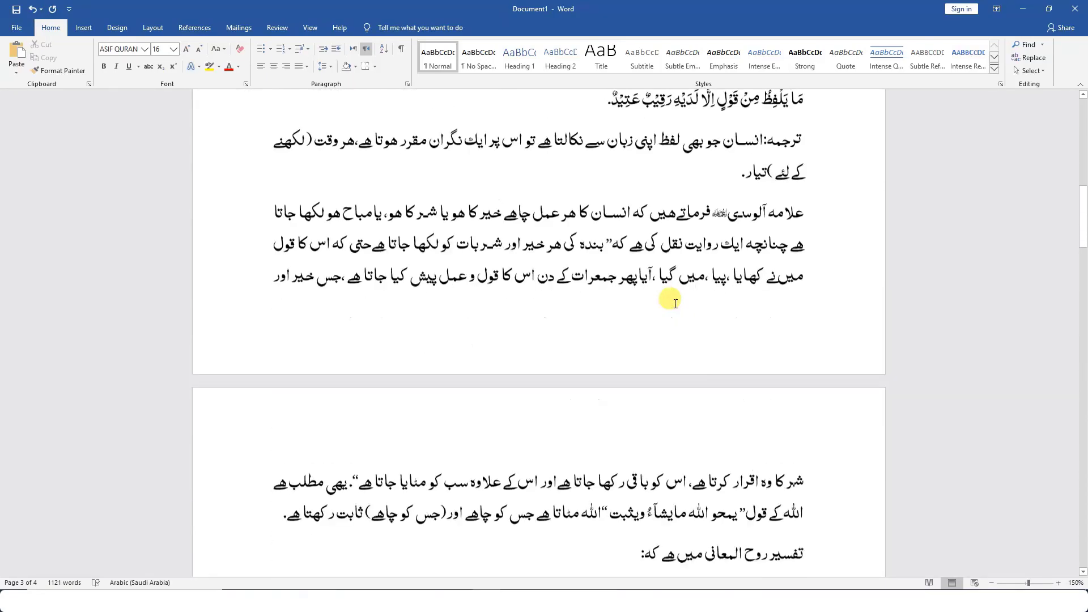
{"action": "scroll", "coordinate": [675, 303], "scroll_direction": "up", "scroll_amount": 3}
{"action": "scroll", "coordinate": [675, 302], "scroll_direction": "up", "scroll_amount": 2}
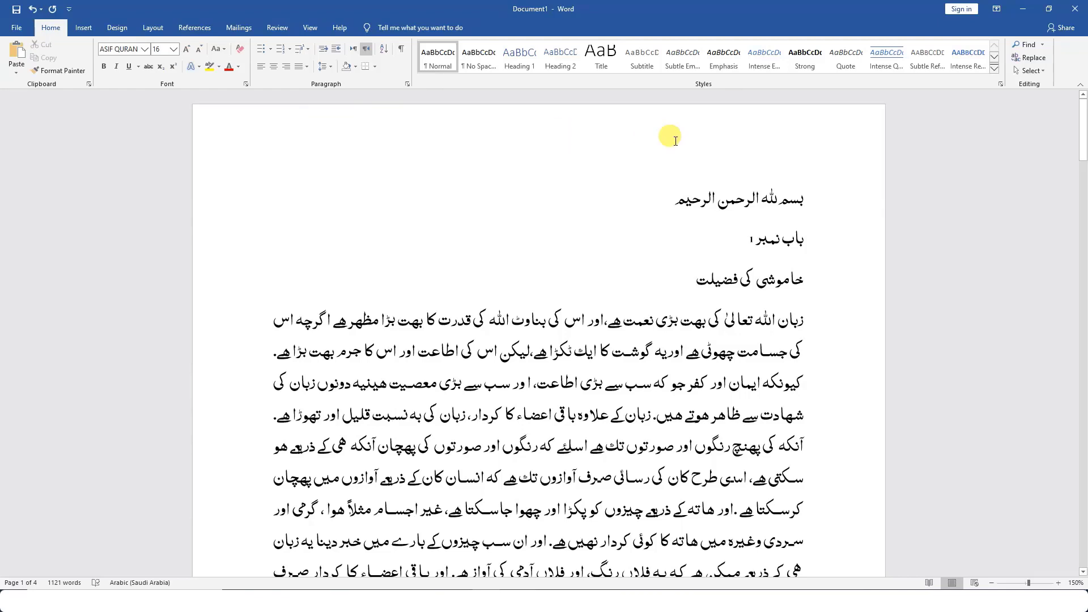
- Open the header and browse the Top of Page number gallery down to the Circle style
{"action": "double_click", "coordinate": [527, 123]}
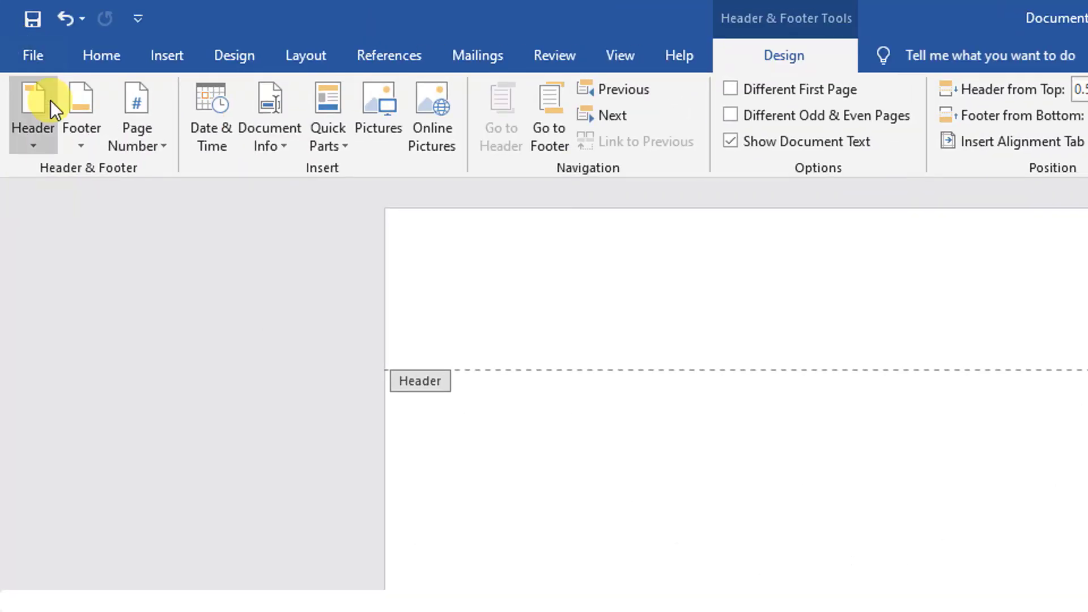
{"action": "left_click", "coordinate": [148, 146]}
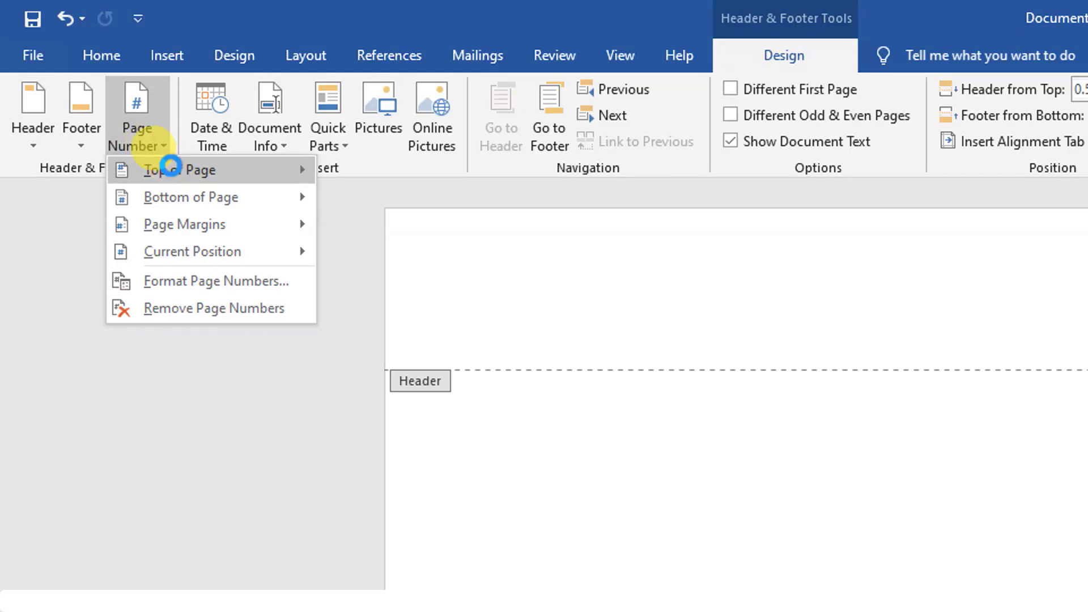
{"action": "mouse_move", "coordinate": [179, 170]}
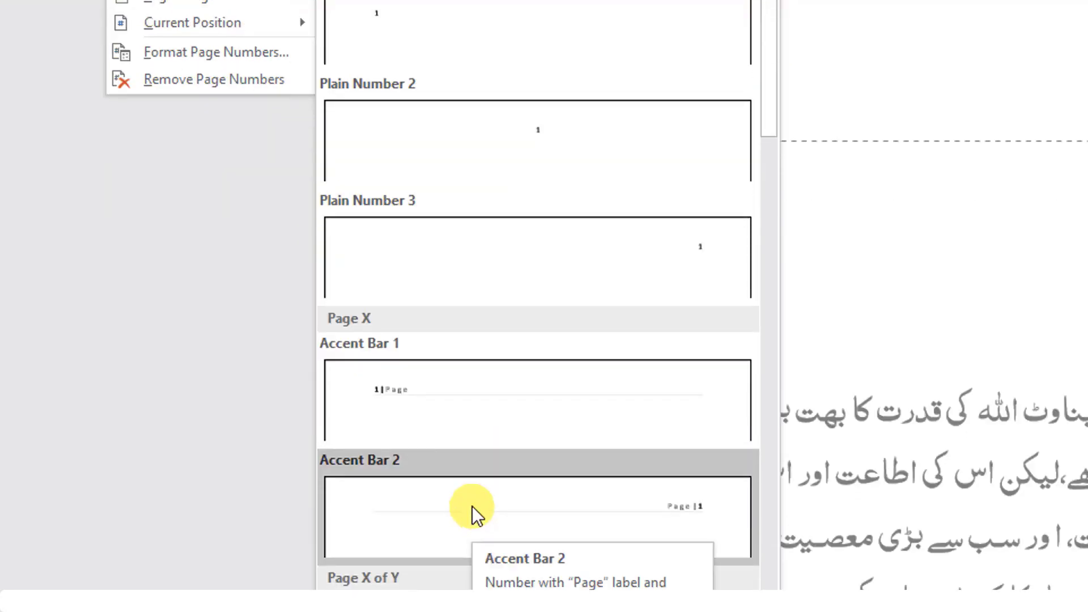
{"action": "scroll", "coordinate": [471, 505], "scroll_direction": "down", "scroll_amount": 5}
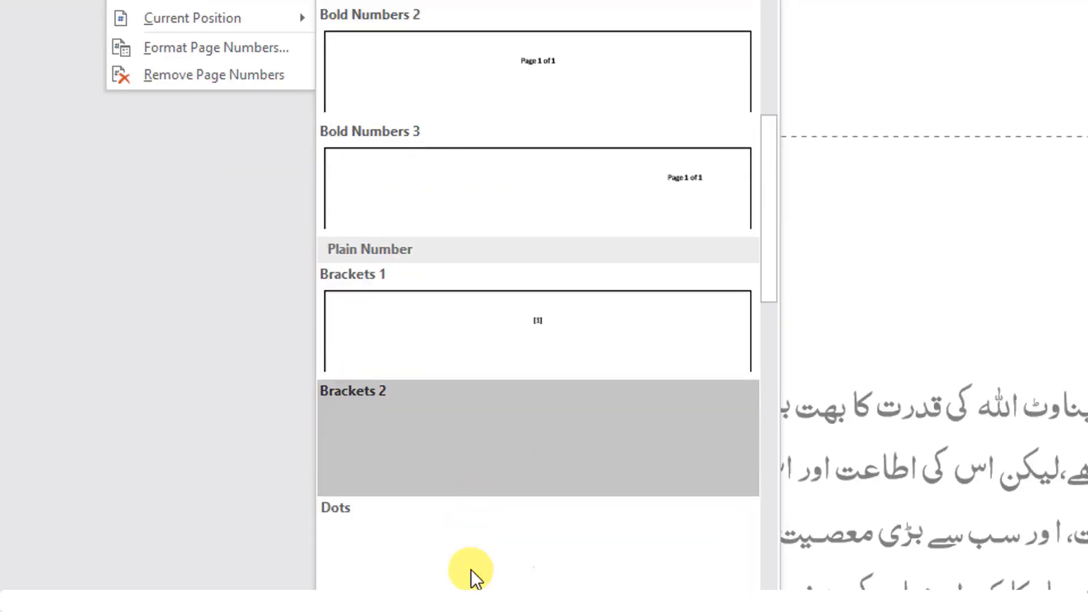
{"action": "scroll", "coordinate": [460, 468], "scroll_direction": "down", "scroll_amount": 3}
{"action": "scroll", "coordinate": [460, 468], "scroll_direction": "down", "scroll_amount": 10}
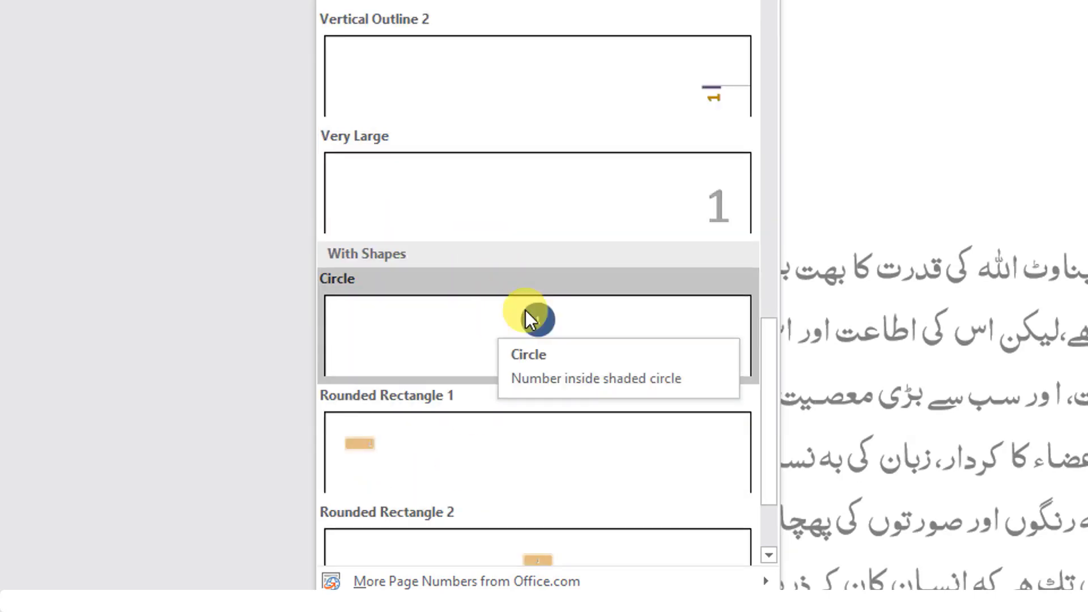
- Apply the Circle page-number style and scroll the pages to check each numbered circle
{"action": "left_click", "coordinate": [526, 311]}
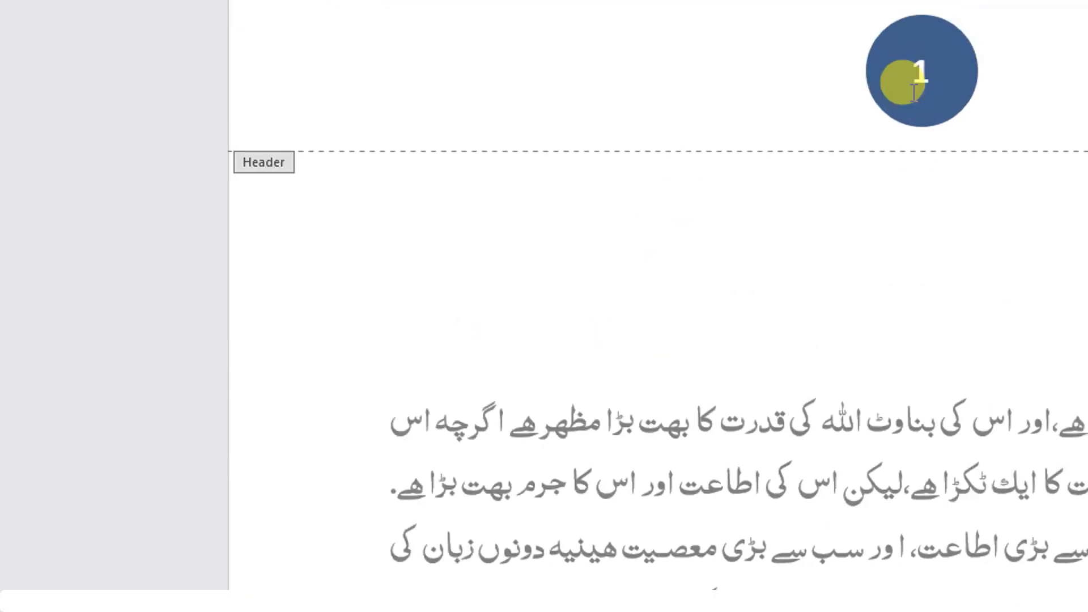
{"action": "scroll", "coordinate": [640, 406], "scroll_direction": "down", "scroll_amount": 4}
{"action": "scroll", "coordinate": [641, 410], "scroll_direction": "down", "scroll_amount": 6}
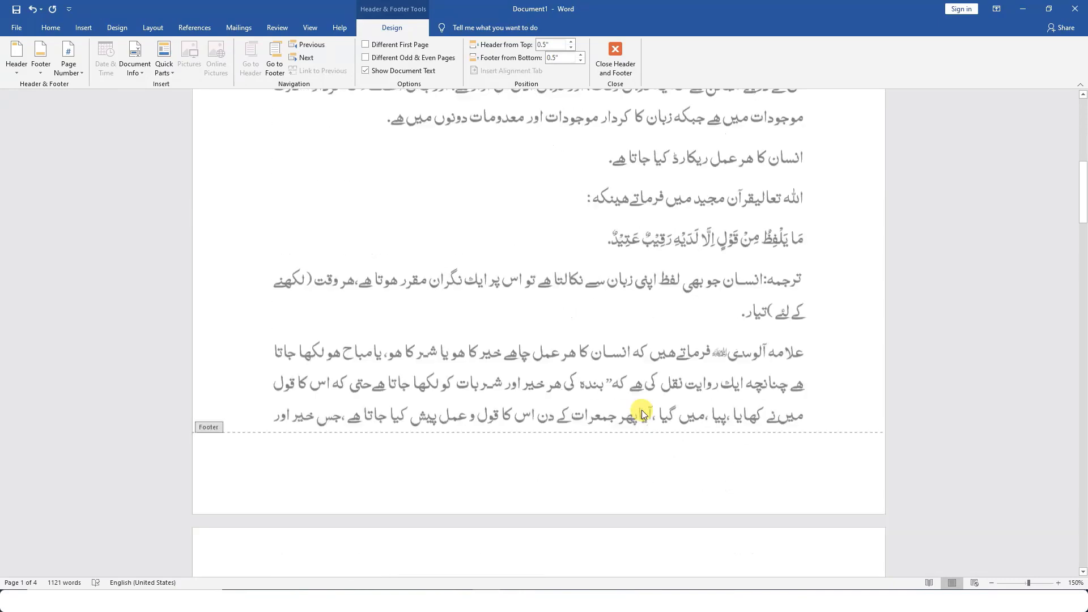
{"action": "scroll", "coordinate": [641, 410], "scroll_direction": "down", "scroll_amount": 3}
{"action": "scroll", "coordinate": [643, 412], "scroll_direction": "down", "scroll_amount": 3}
{"action": "scroll", "coordinate": [642, 410], "scroll_direction": "down", "scroll_amount": 5}
{"action": "scroll", "coordinate": [641, 410], "scroll_direction": "down", "scroll_amount": 4}
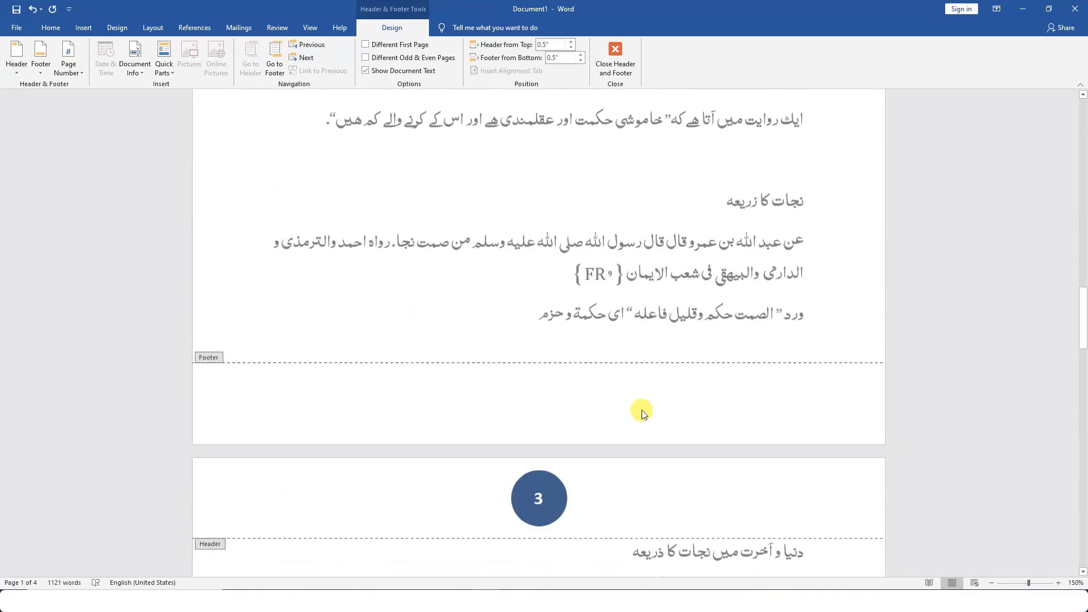
{"action": "scroll", "coordinate": [642, 410], "scroll_direction": "down", "scroll_amount": 5}
{"action": "scroll", "coordinate": [641, 410], "scroll_direction": "up", "scroll_amount": 5}
{"action": "scroll", "coordinate": [641, 410], "scroll_direction": "up", "scroll_amount": 5}
{"action": "scroll", "coordinate": [641, 410], "scroll_direction": "up", "scroll_amount": 5}
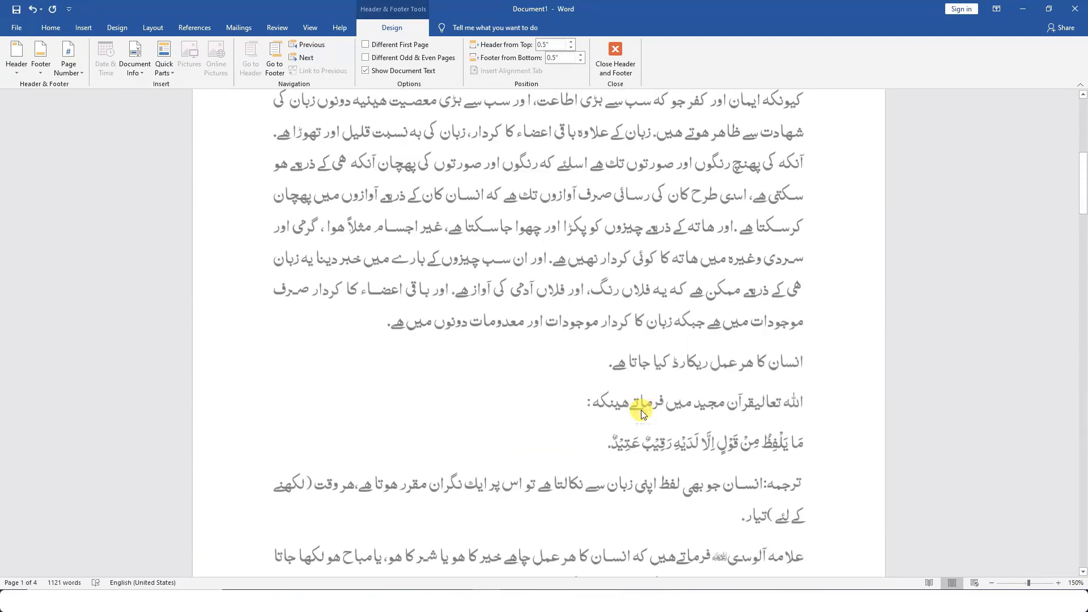
{"action": "scroll", "coordinate": [641, 410], "scroll_direction": "up", "scroll_amount": 4}
{"action": "scroll", "coordinate": [641, 410], "scroll_direction": "up", "scroll_amount": 1}
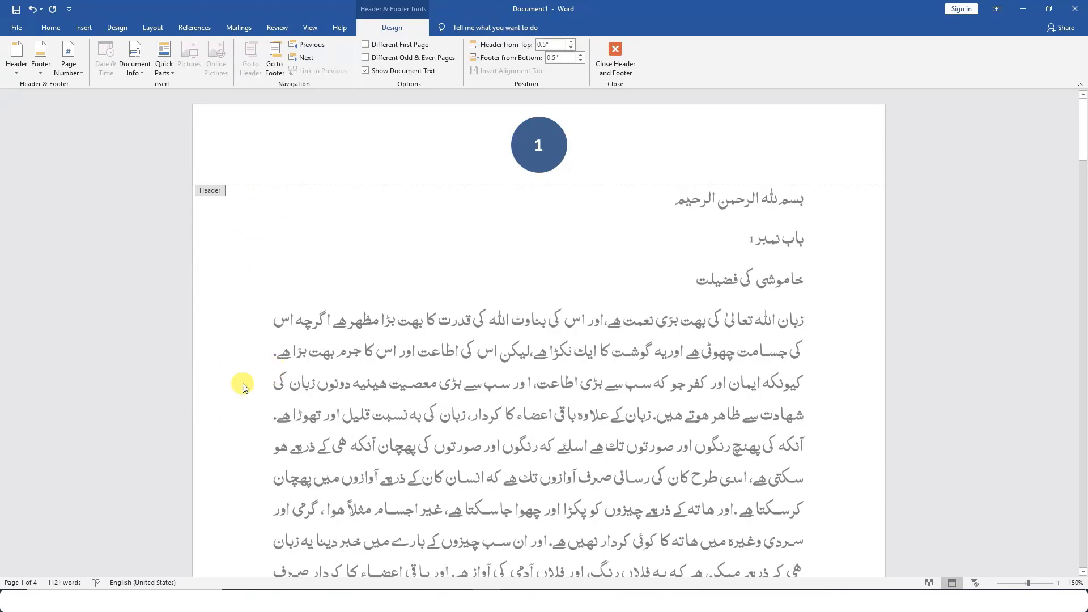
{"action": "left_click", "coordinate": [83, 28]}
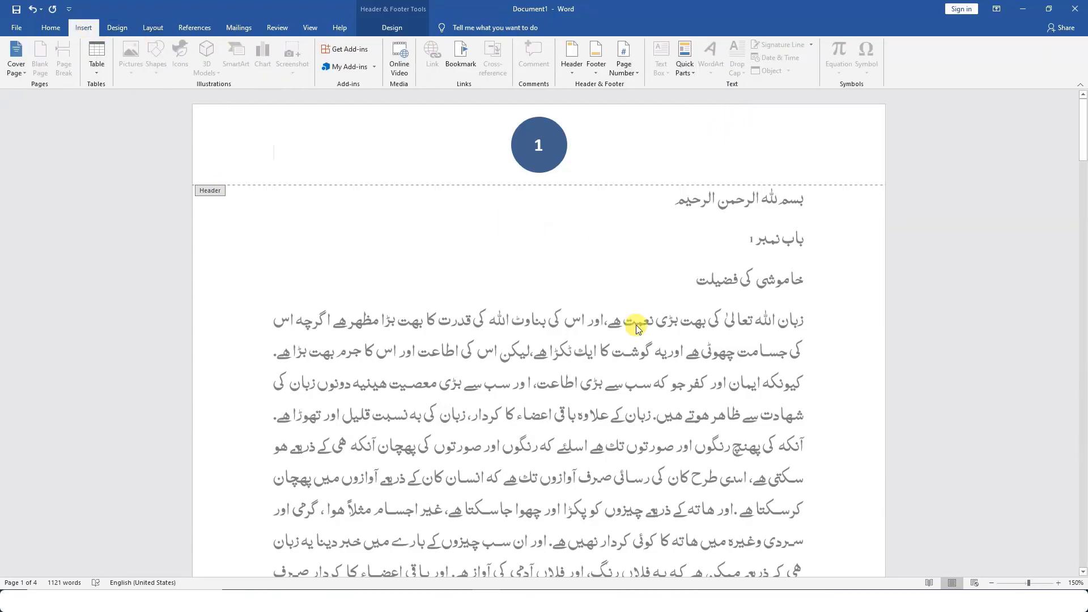
{"action": "double_click", "coordinate": [582, 239]}
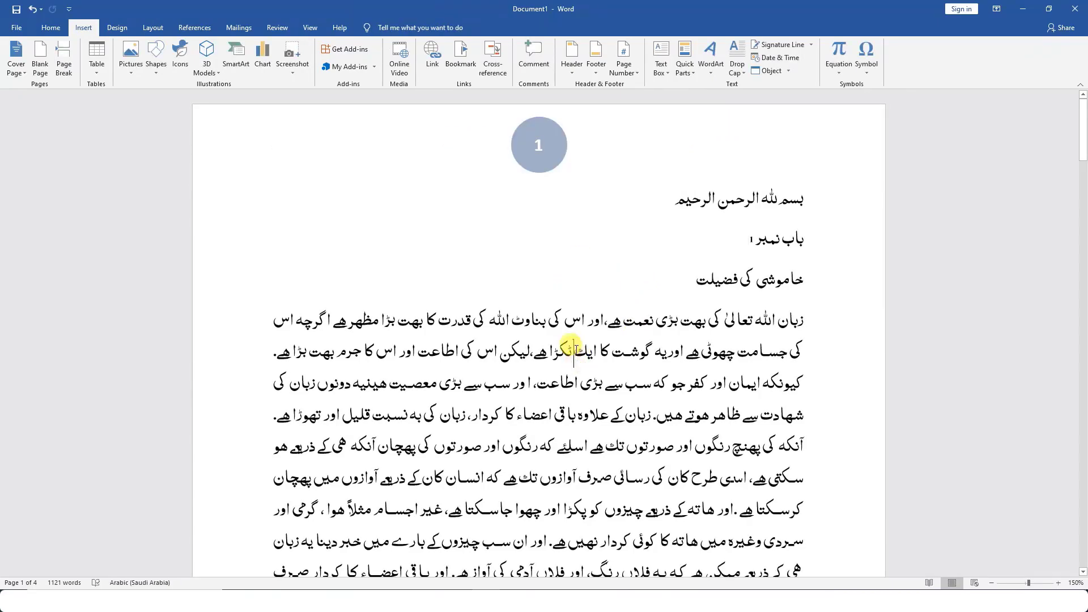
{"action": "scroll", "coordinate": [573, 347], "scroll_direction": "down", "scroll_amount": 3}
{"action": "scroll", "coordinate": [574, 277], "scroll_direction": "up", "scroll_amount": 3}
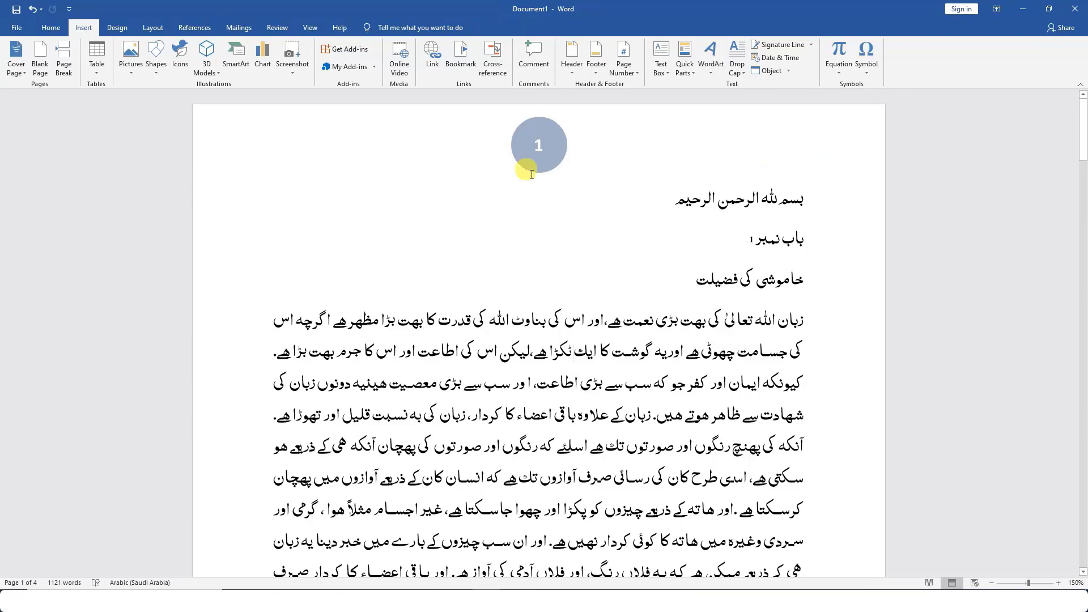
{"action": "double_click", "coordinate": [459, 138]}
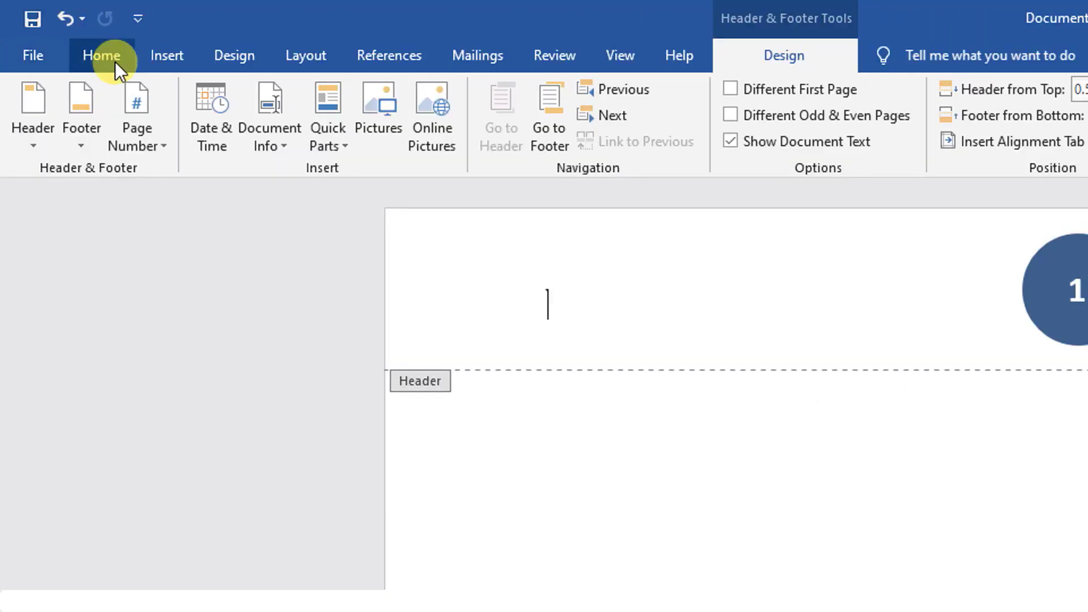
- Draw a tall, narrow text box at the left edge of page 1's header
{"action": "left_click", "coordinate": [166, 55]}
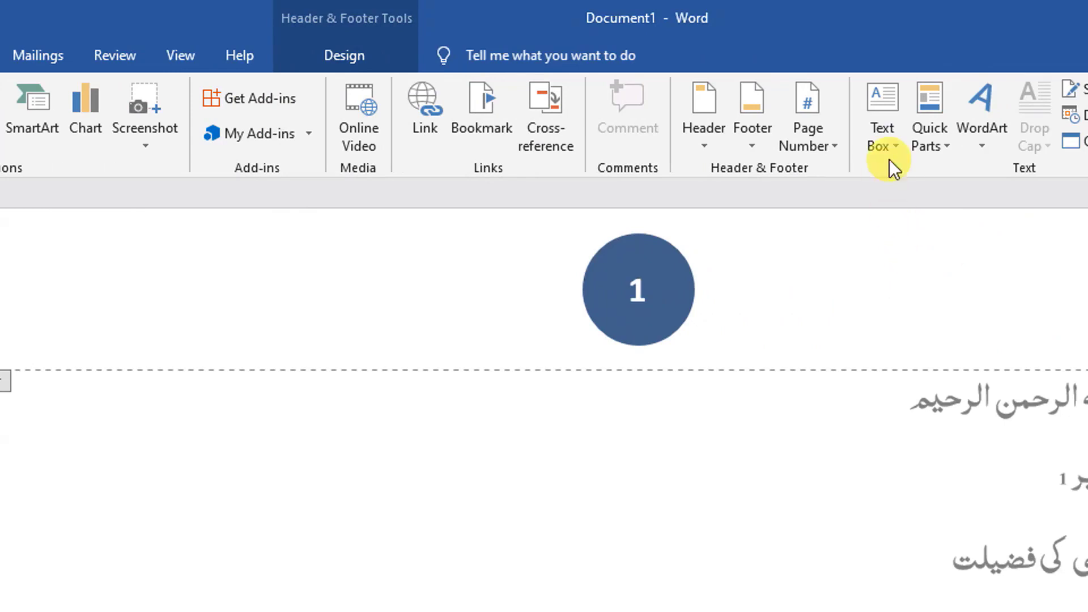
{"action": "left_click", "coordinate": [886, 127]}
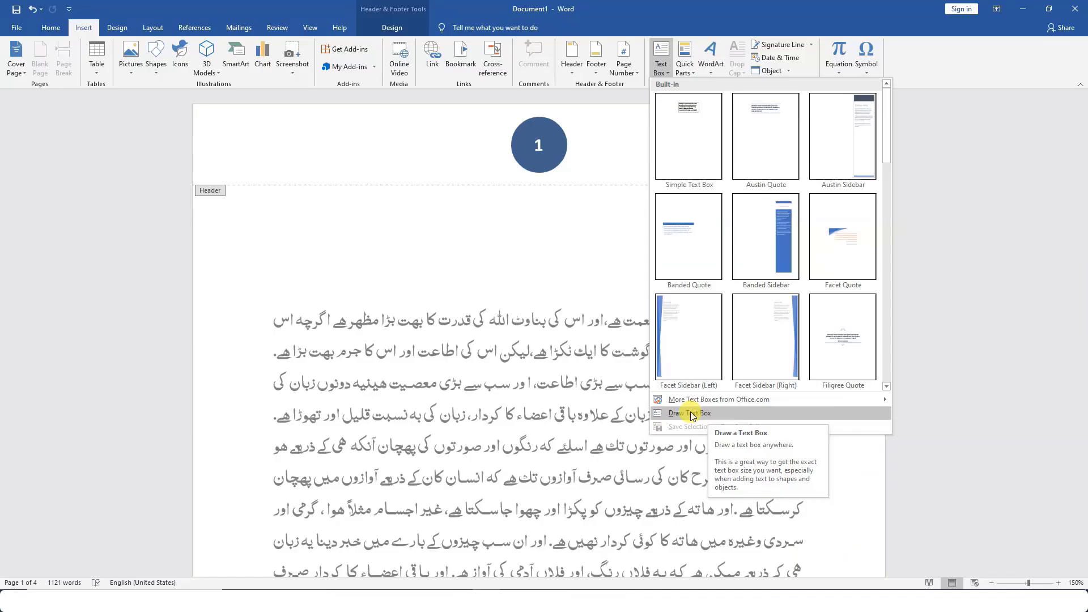
{"action": "left_click", "coordinate": [692, 399]}
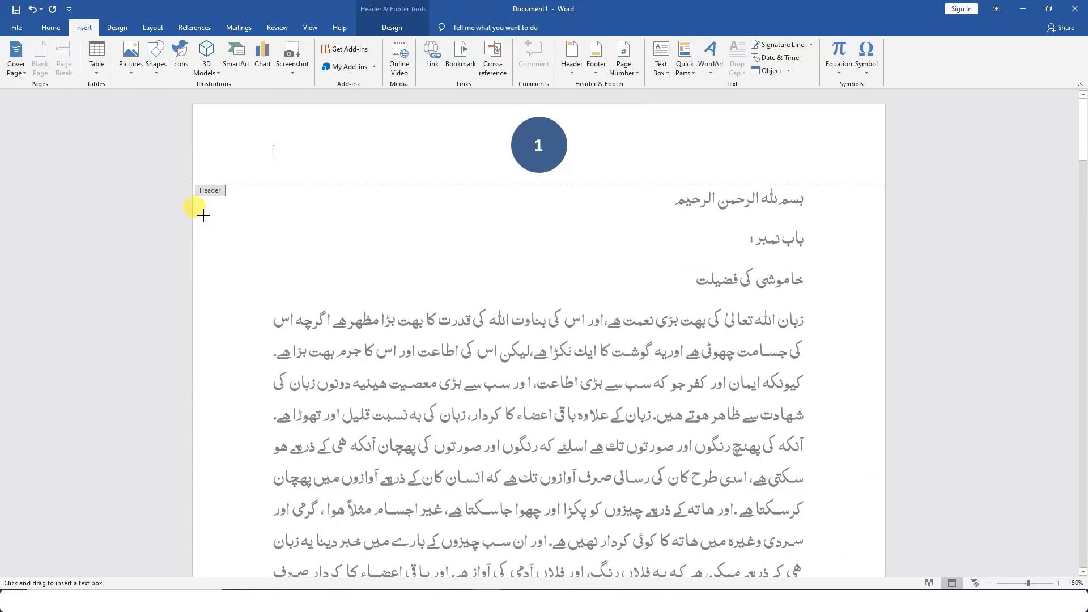
{"action": "left_click_drag", "start_coordinate": [204, 215], "coordinate": [255, 335]}
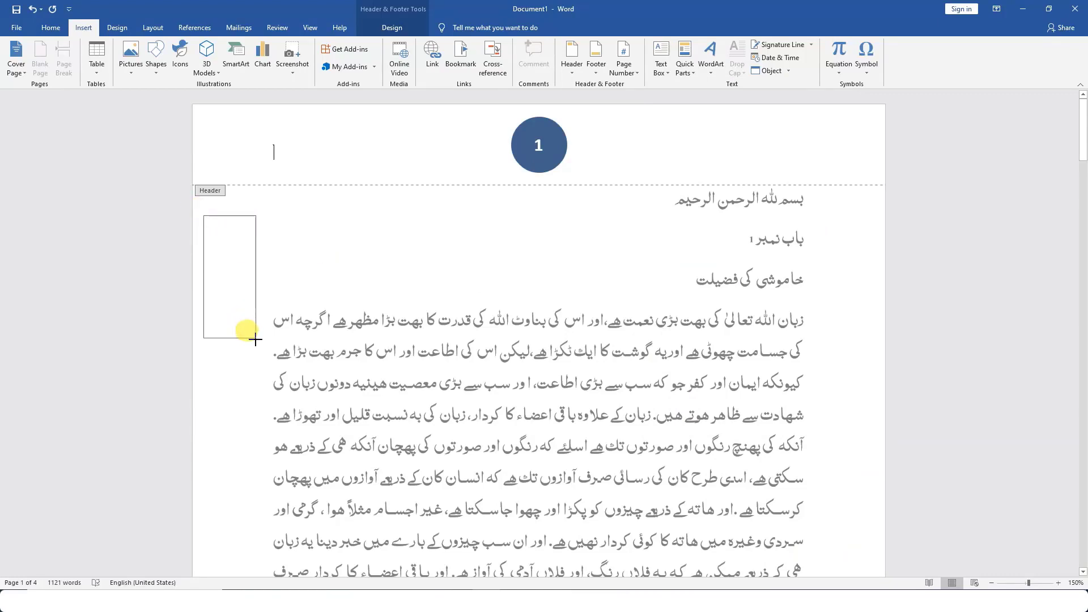
{"action": "left_click_drag", "start_coordinate": [256, 340], "coordinate": [256, 340]}
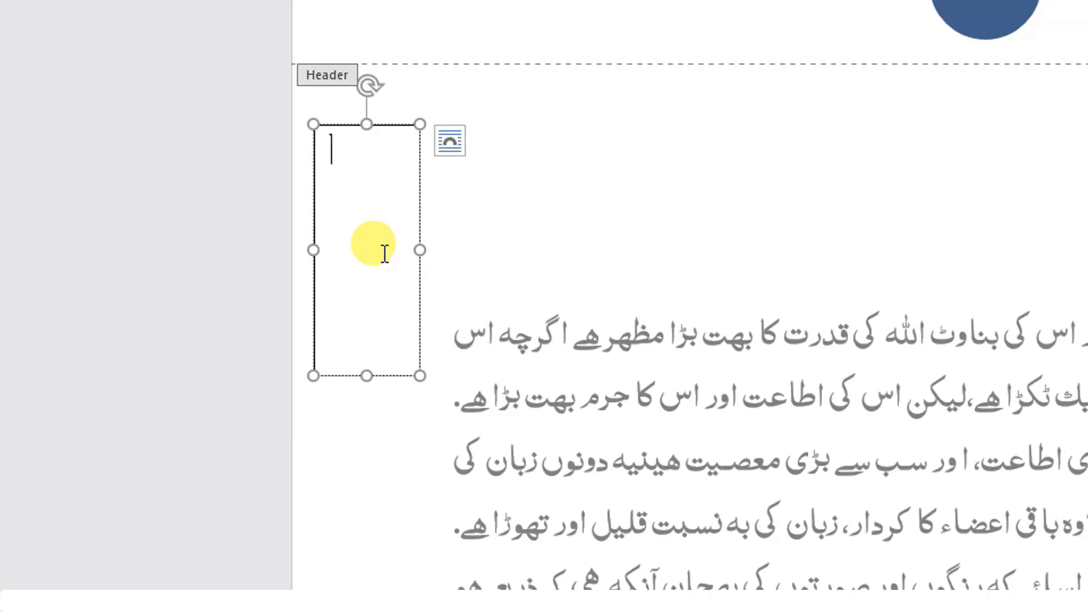
- Type 'سیرت رسول' with ﷺ on a new line below, then select all the box's text
{"action": "type", "text": "سیرت"}
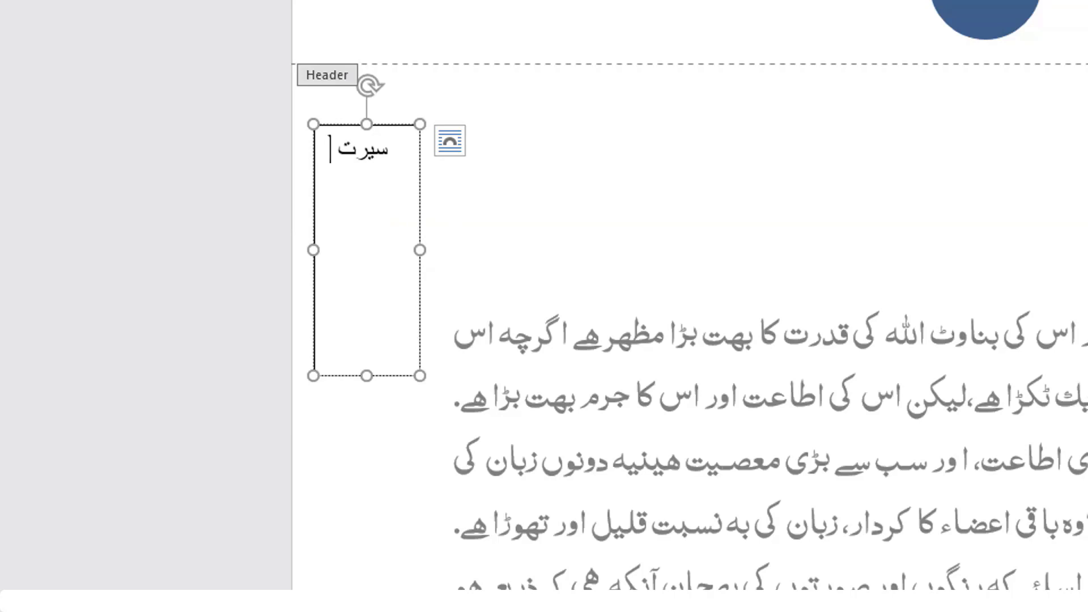
{"action": "type", "text": " رسول"}
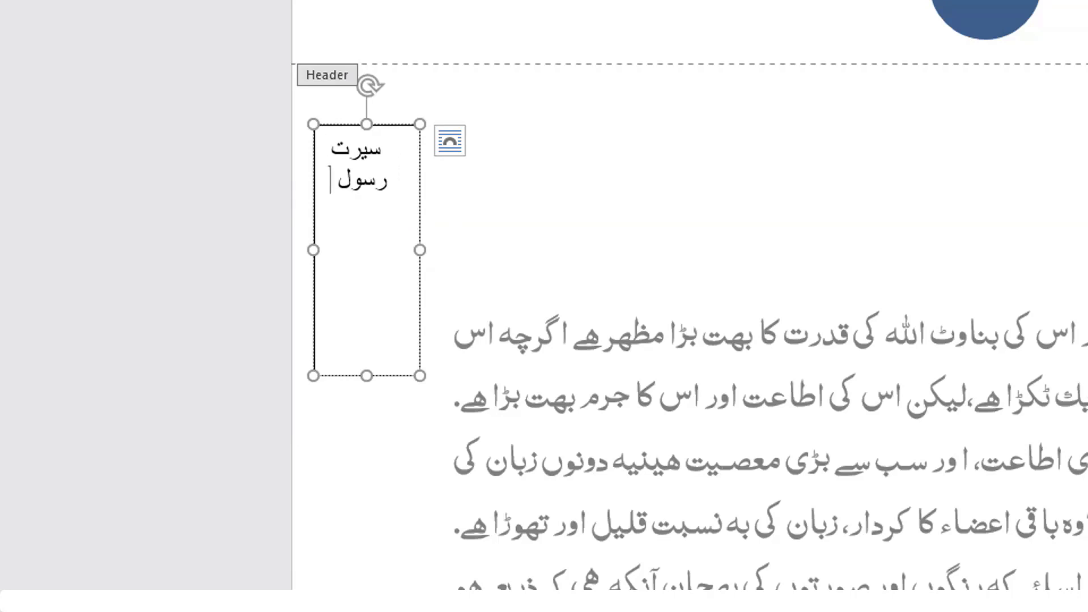
{"action": "left_click", "coordinate": [385, 254]}
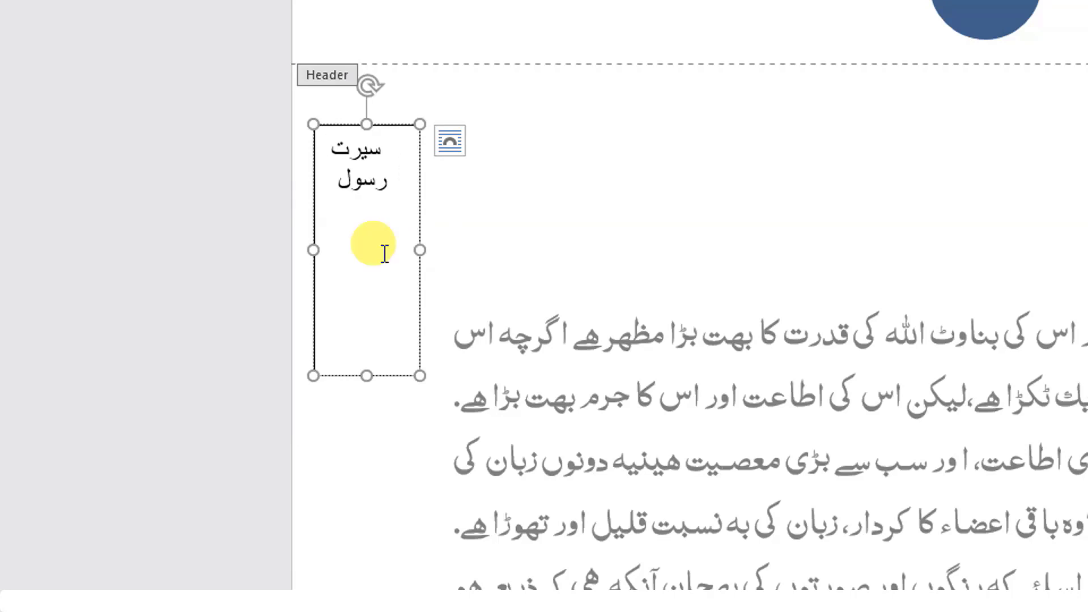
{"action": "type", "text": "ﷺ"}
{"action": "left_click", "coordinate": [385, 253]}
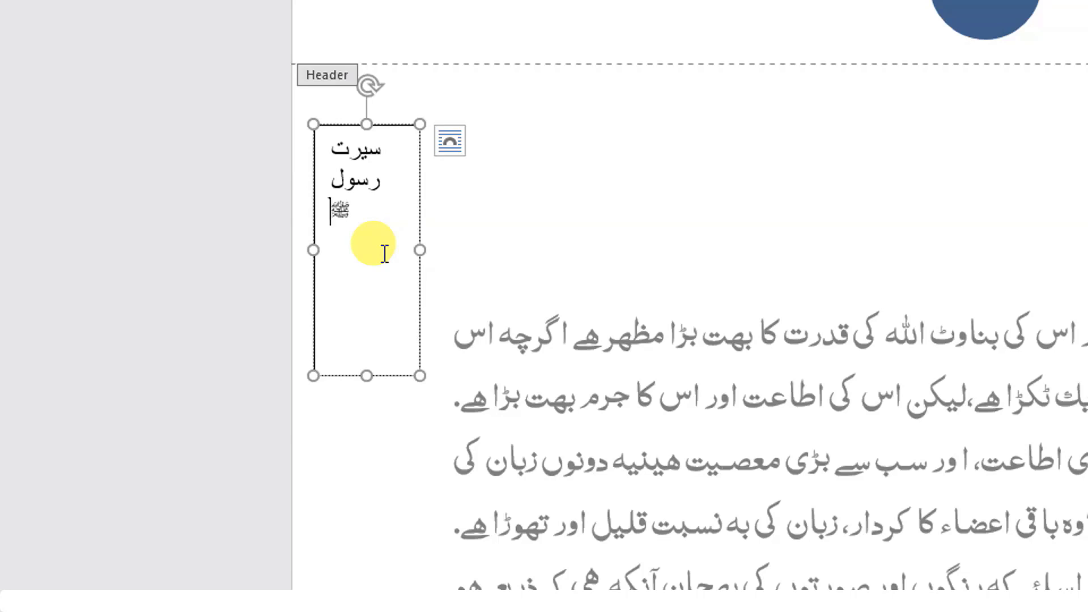
{"action": "left_click", "coordinate": [371, 204]}
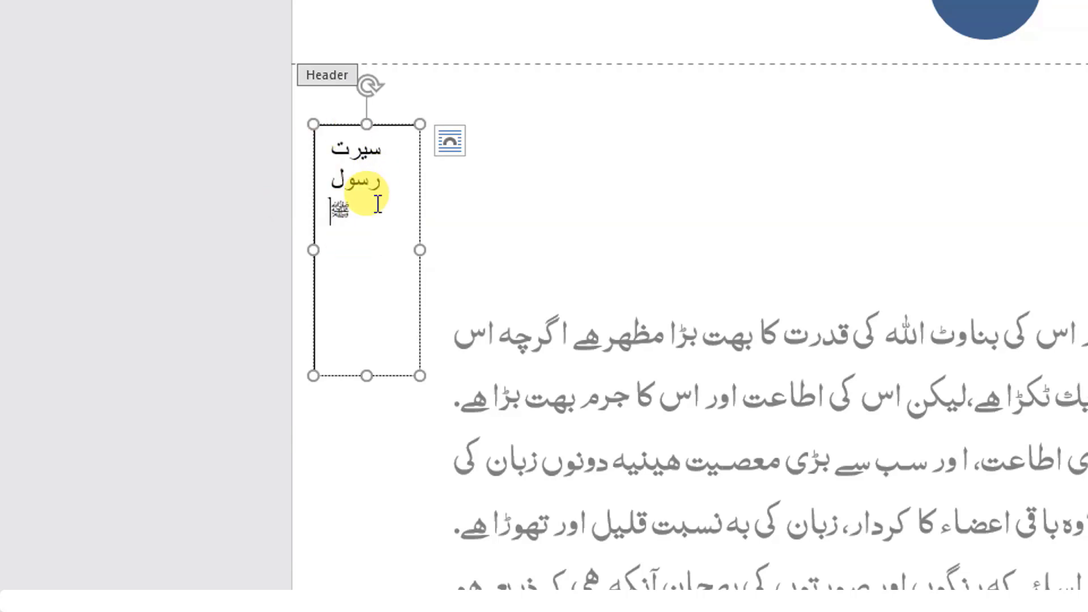
{"action": "left_click_drag", "start_coordinate": [369, 206], "coordinate": [331, 170]}
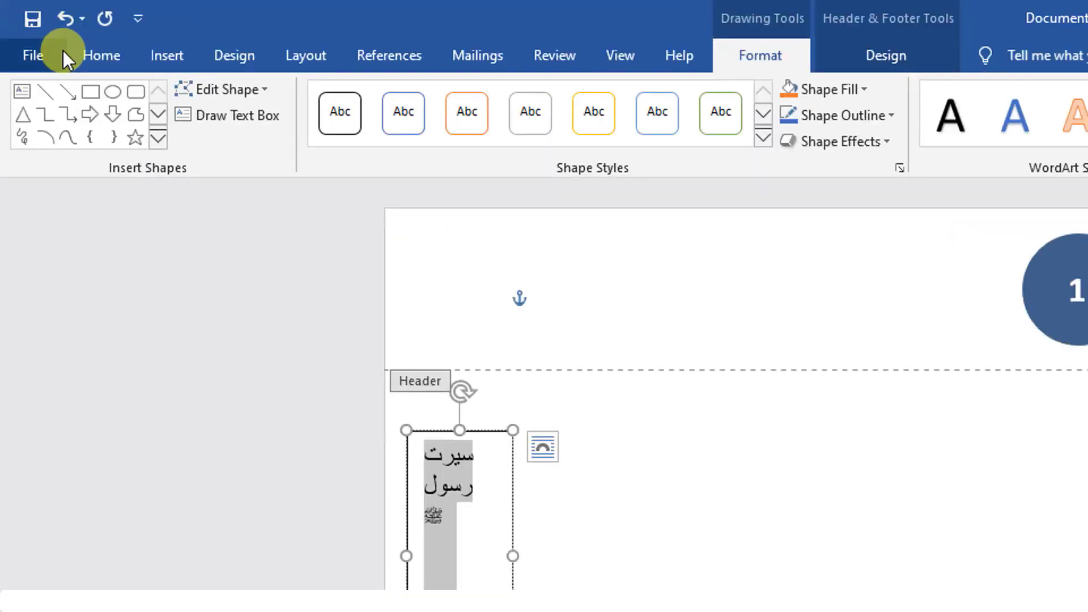
- Set the header text to Noori Nastaliq and select the text box itself
{"action": "left_click", "coordinate": [87, 56]}
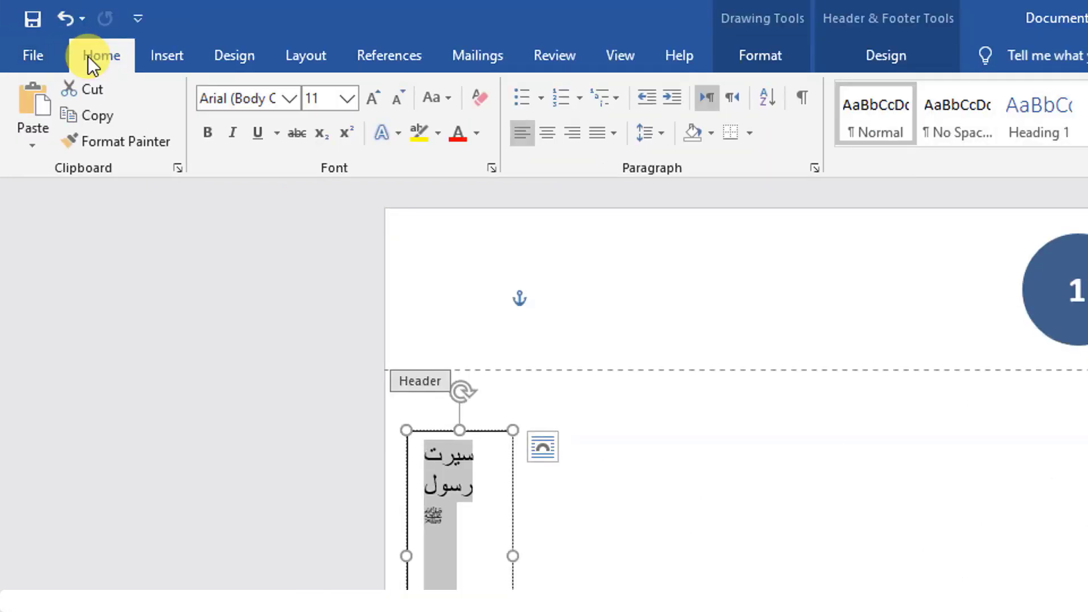
{"action": "left_click", "coordinate": [294, 105]}
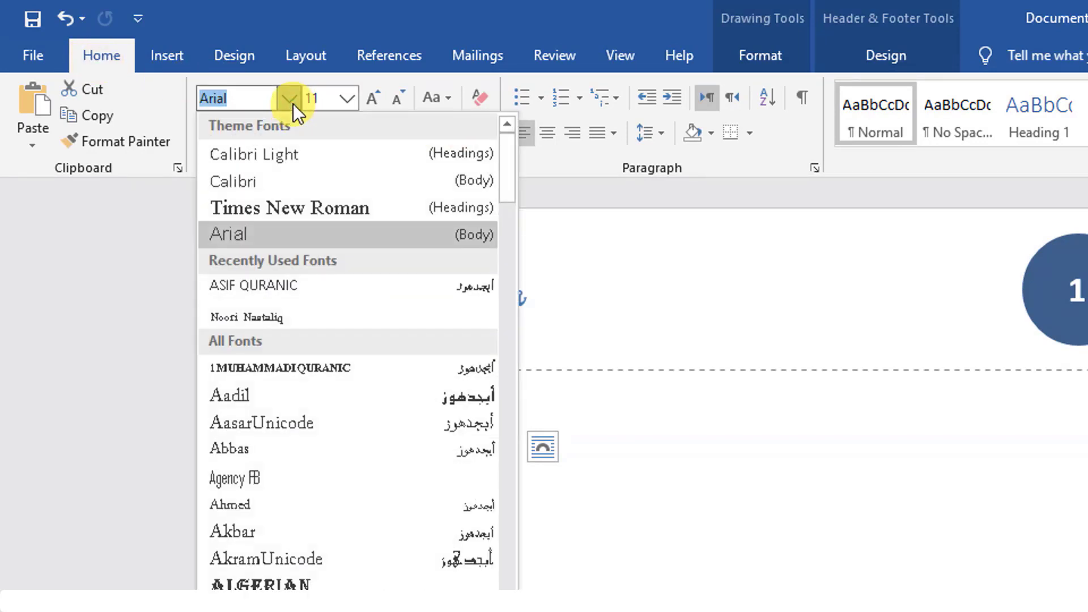
{"action": "left_click", "coordinate": [270, 315]}
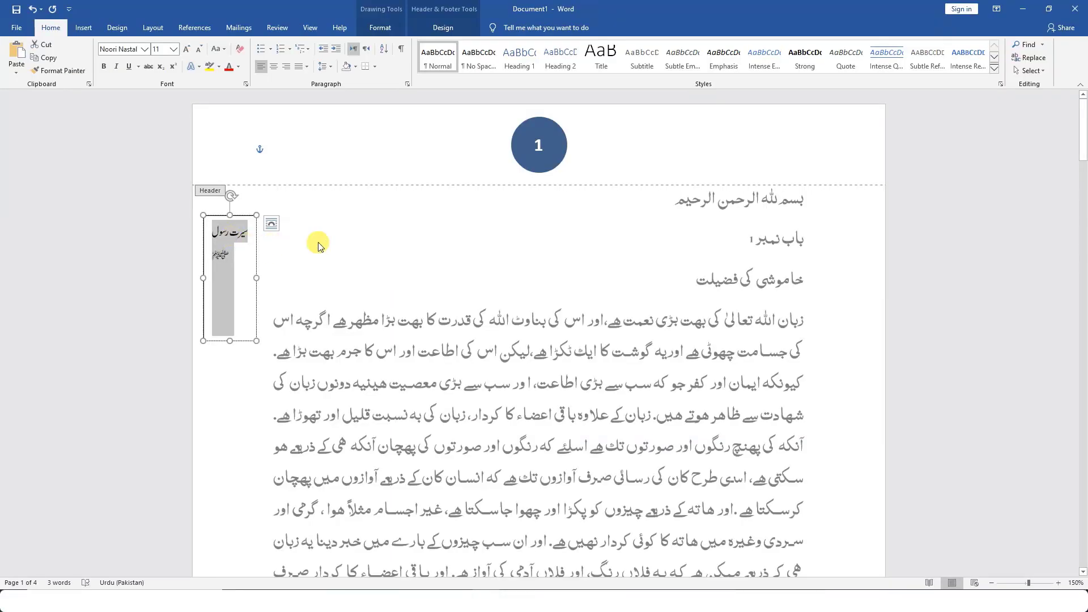
{"action": "left_click", "coordinate": [235, 216]}
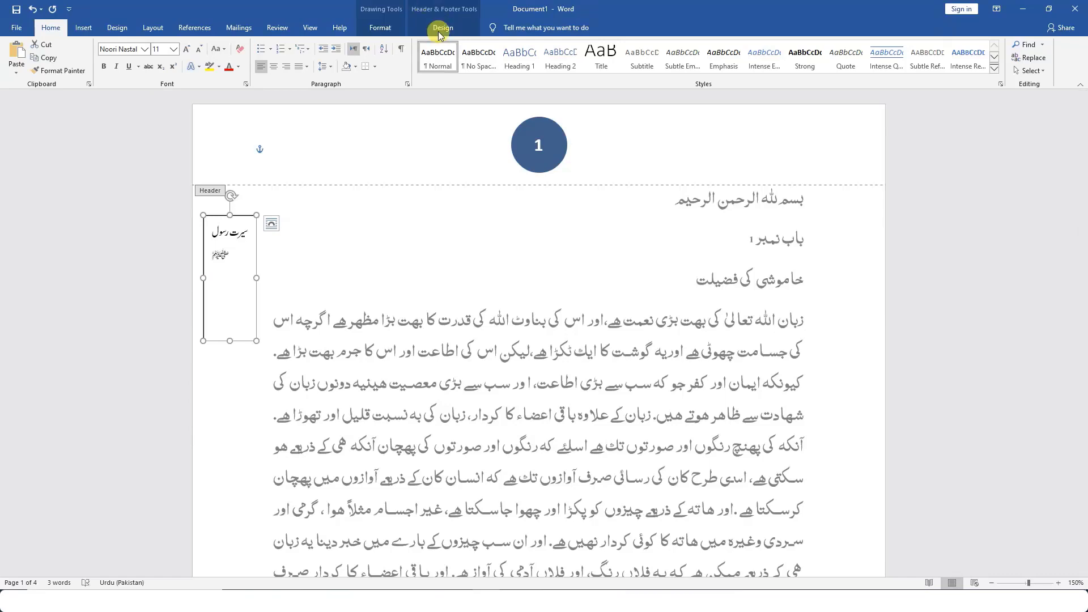
- Rotate all the header text box's text 90° so it reads vertically
{"action": "left_click", "coordinate": [374, 31]}
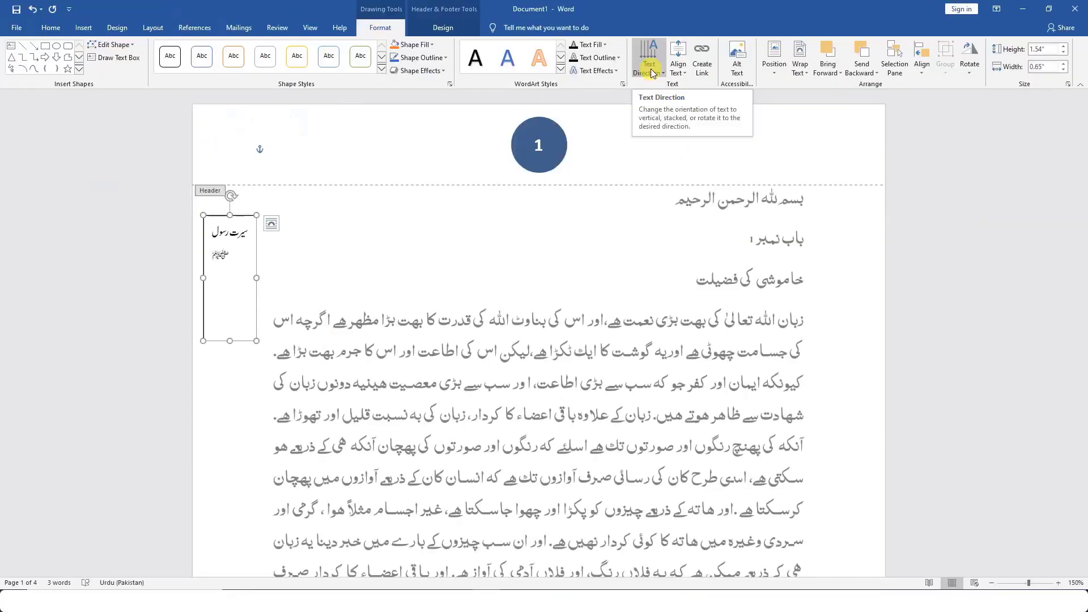
{"action": "left_click", "coordinate": [652, 73]}
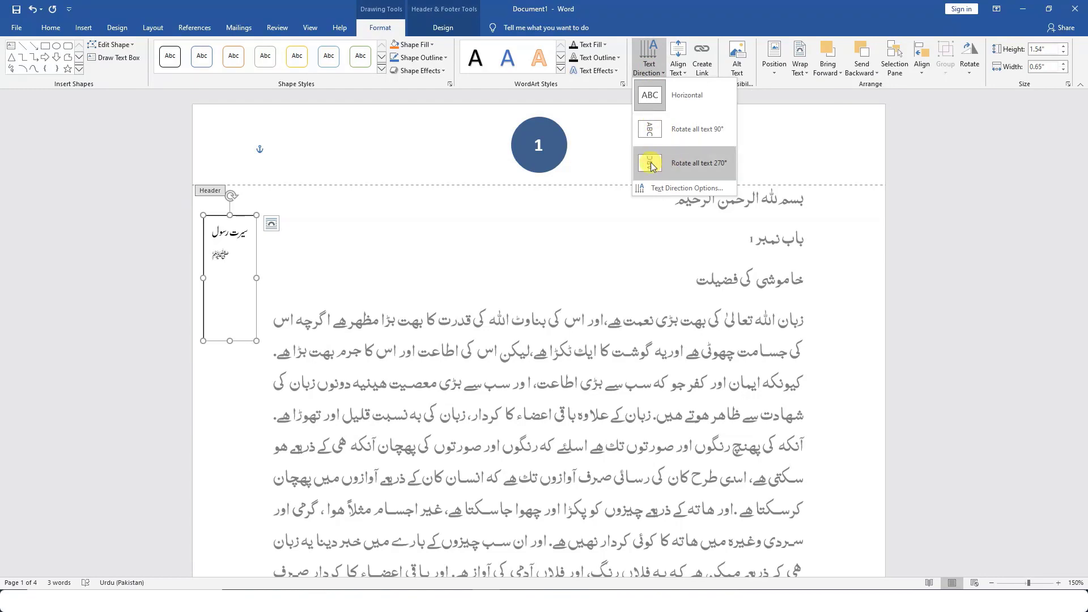
{"action": "left_click", "coordinate": [652, 132]}
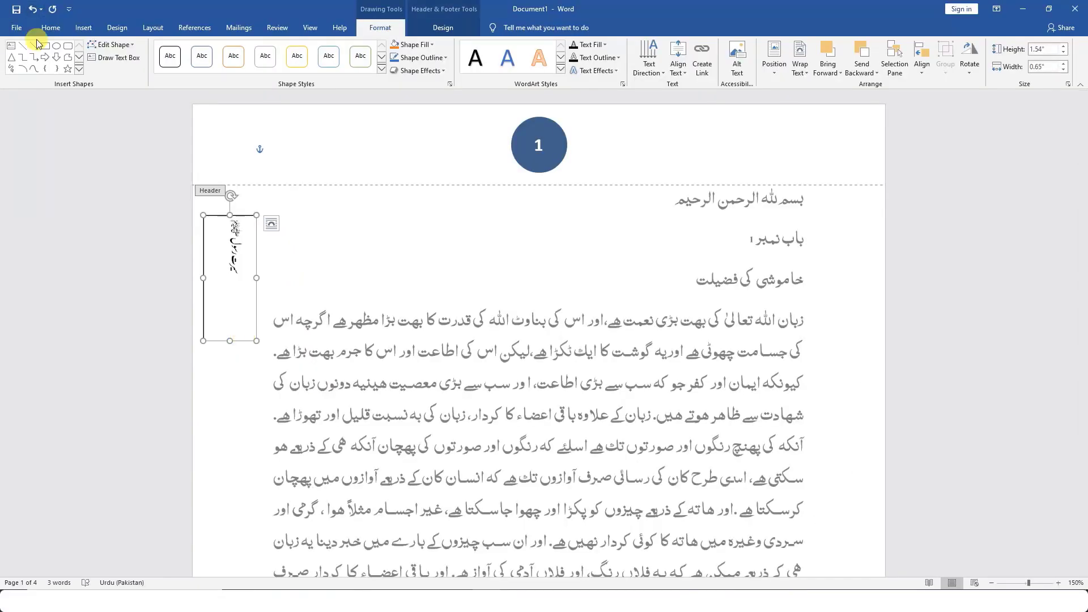
- Center the vertical header text and grow its font size to 20
{"action": "left_click", "coordinate": [50, 27]}
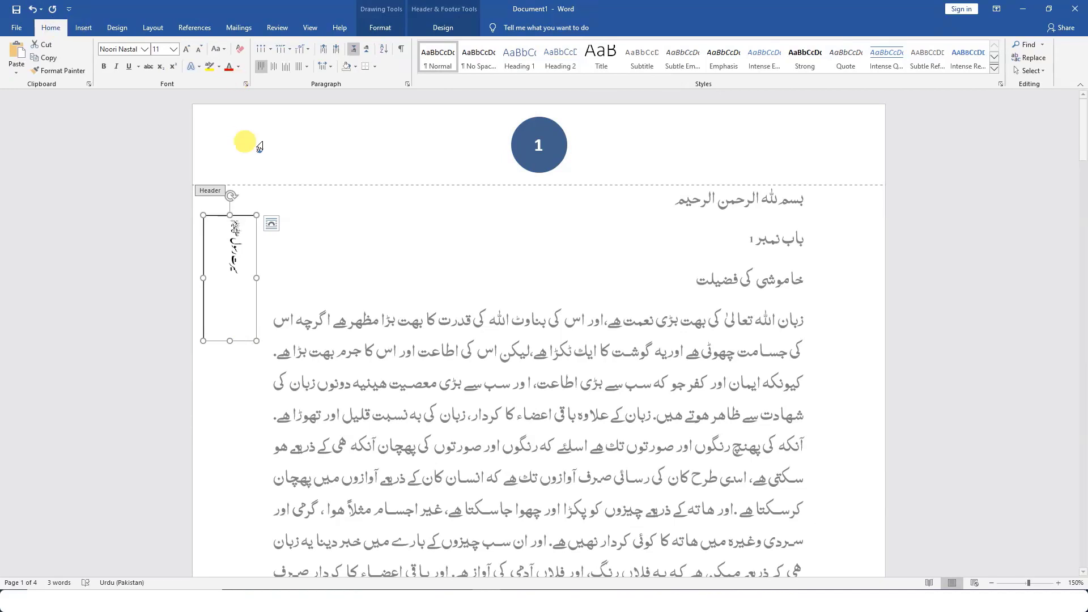
{"action": "left_click", "coordinate": [275, 68]}
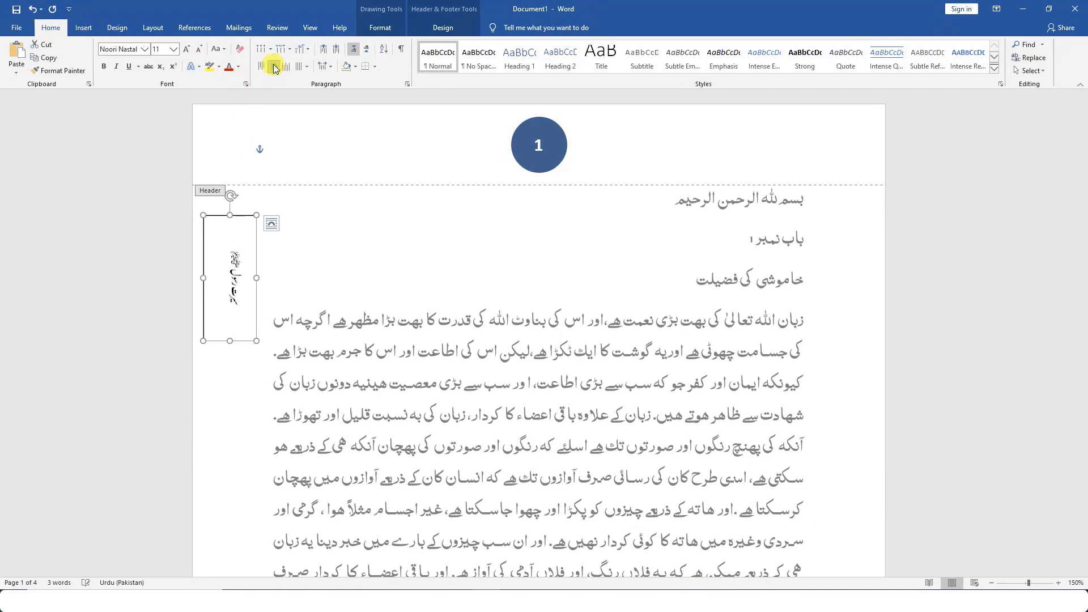
{"action": "left_click", "coordinate": [186, 50]}
{"action": "left_click", "coordinate": [186, 50]}
{"action": "left_click", "coordinate": [186, 51]}
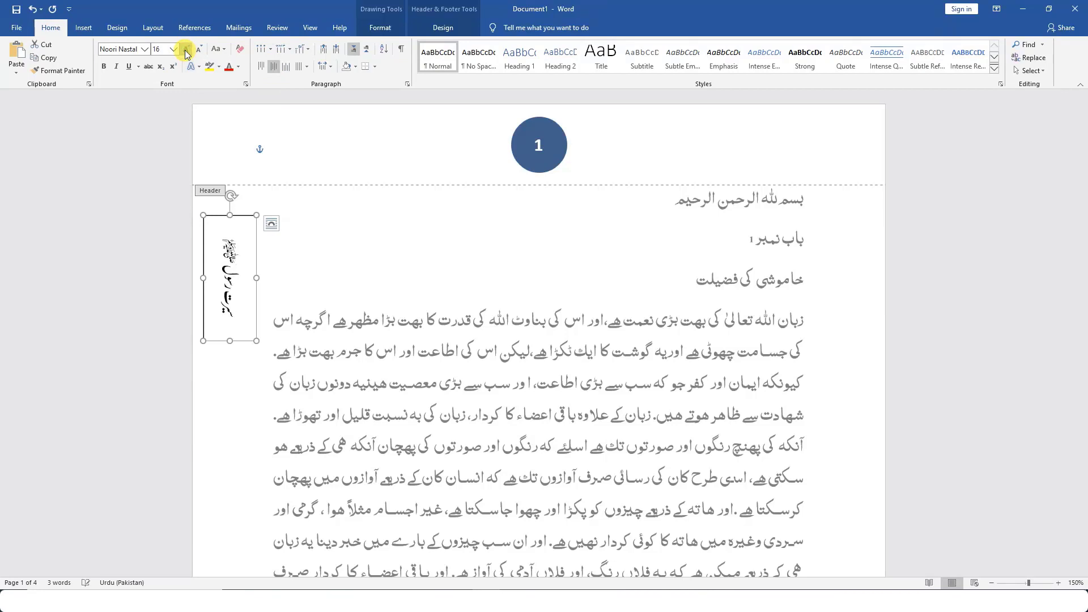
{"action": "left_click", "coordinate": [186, 50]}
{"action": "left_click", "coordinate": [186, 51]}
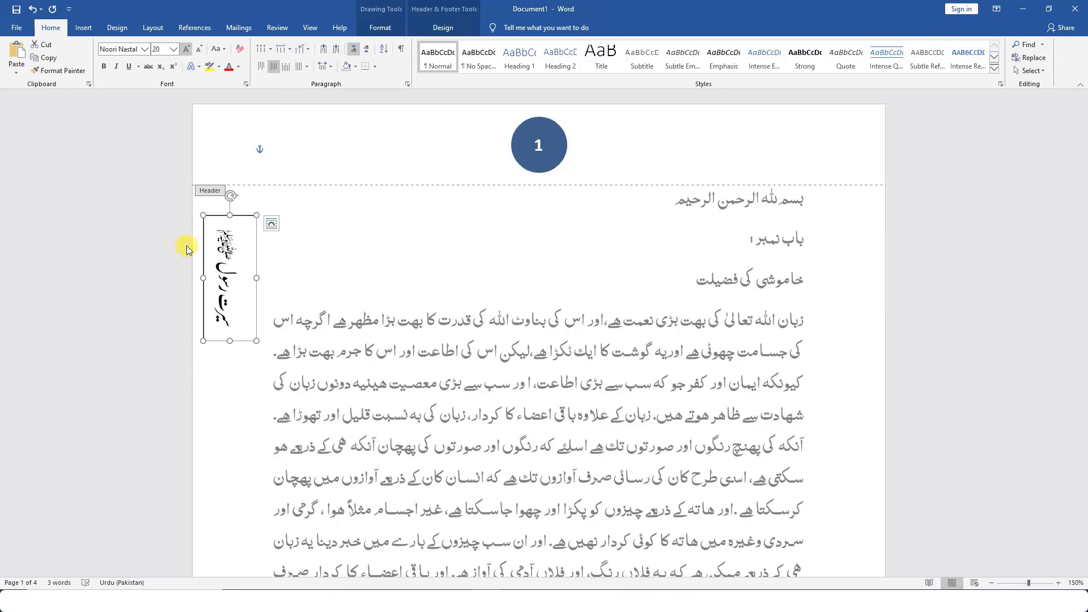
- Make the text box shorter and narrower to fit the vertical text
{"action": "left_click_drag", "start_coordinate": [230, 341], "coordinate": [230, 329]}
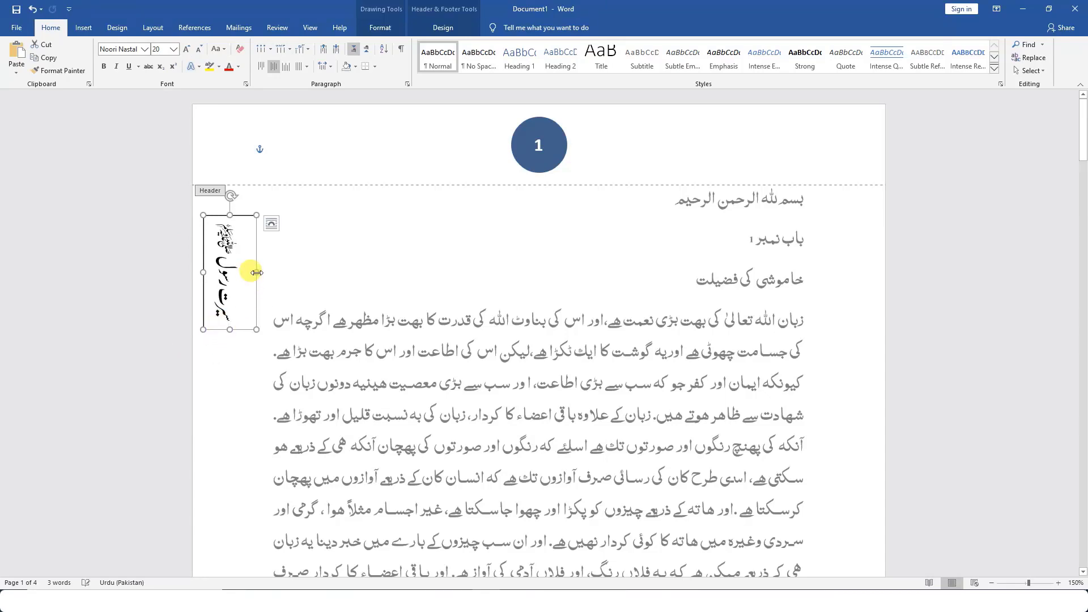
{"action": "left_click_drag", "start_coordinate": [257, 272], "coordinate": [211, 272]}
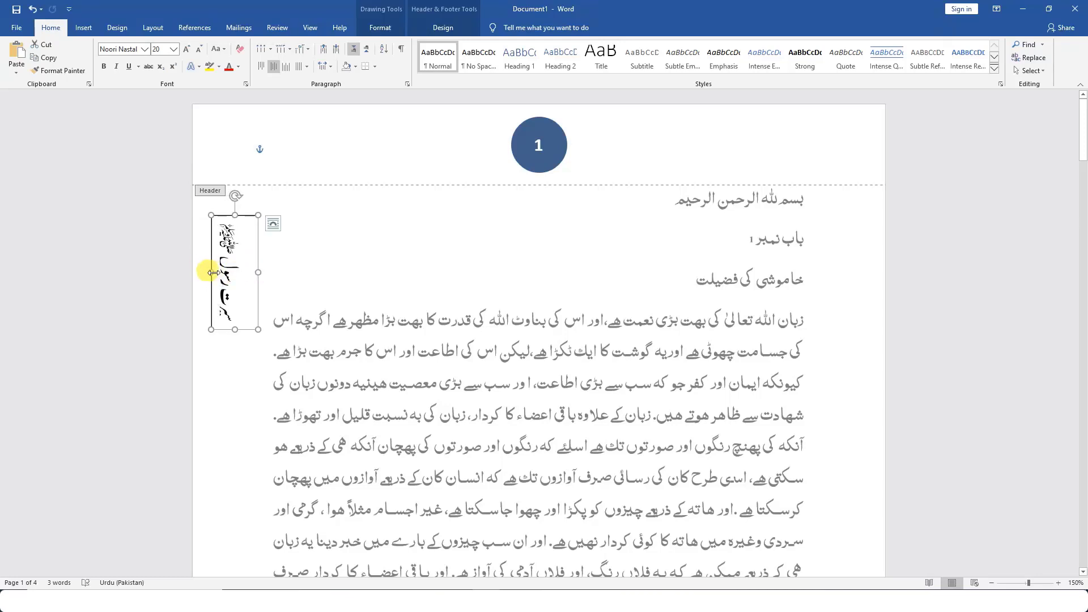
{"action": "left_click_drag", "start_coordinate": [212, 273], "coordinate": [208, 272]}
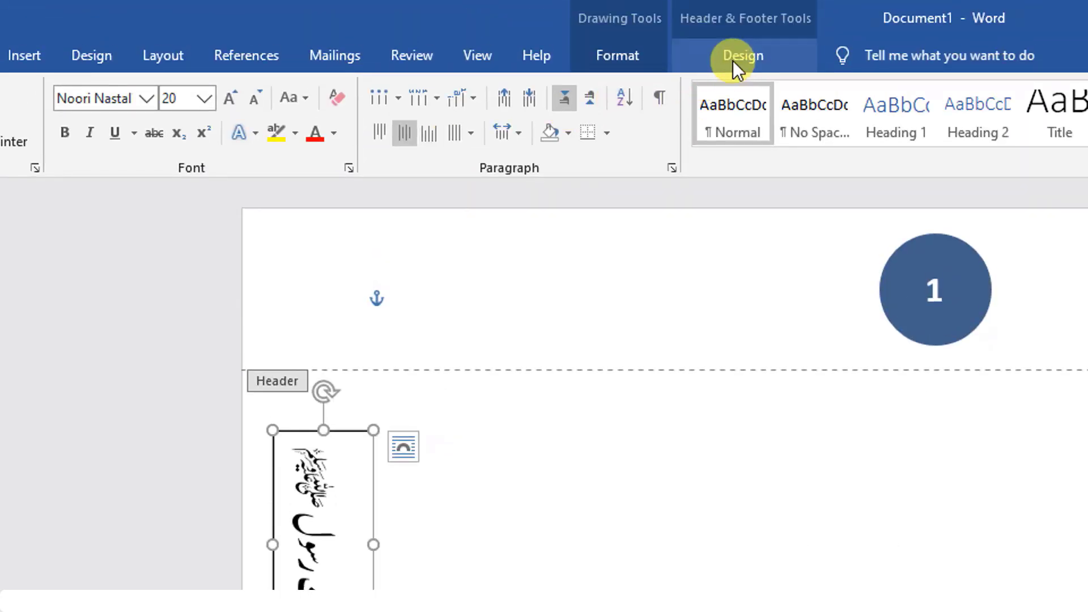
- Open Shape Fill > Gradient > More Gradients for the header text box
{"action": "left_click", "coordinate": [733, 60]}
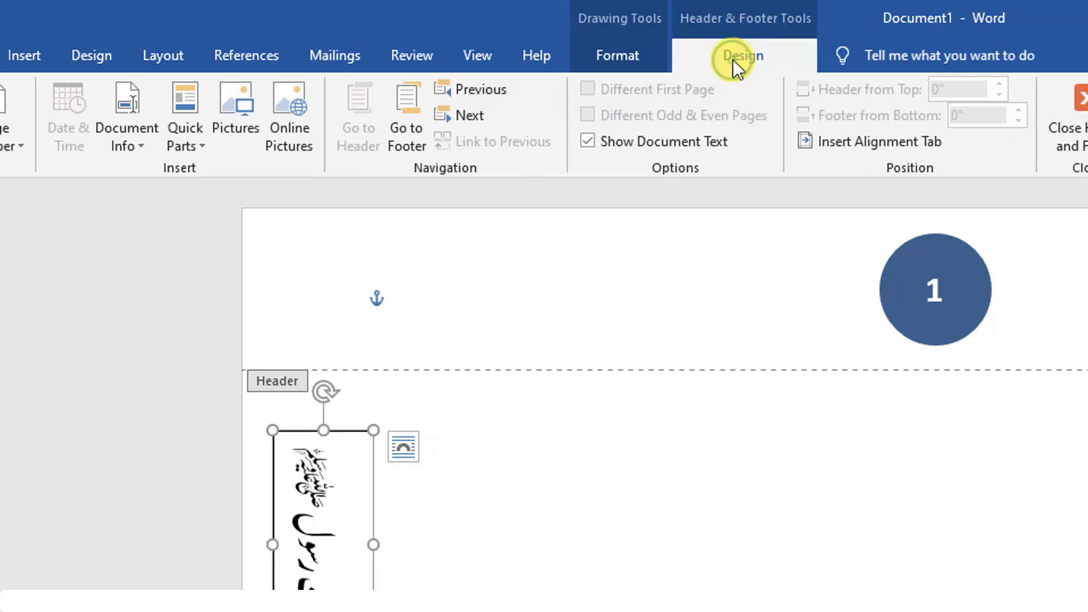
{"action": "left_click", "coordinate": [636, 57]}
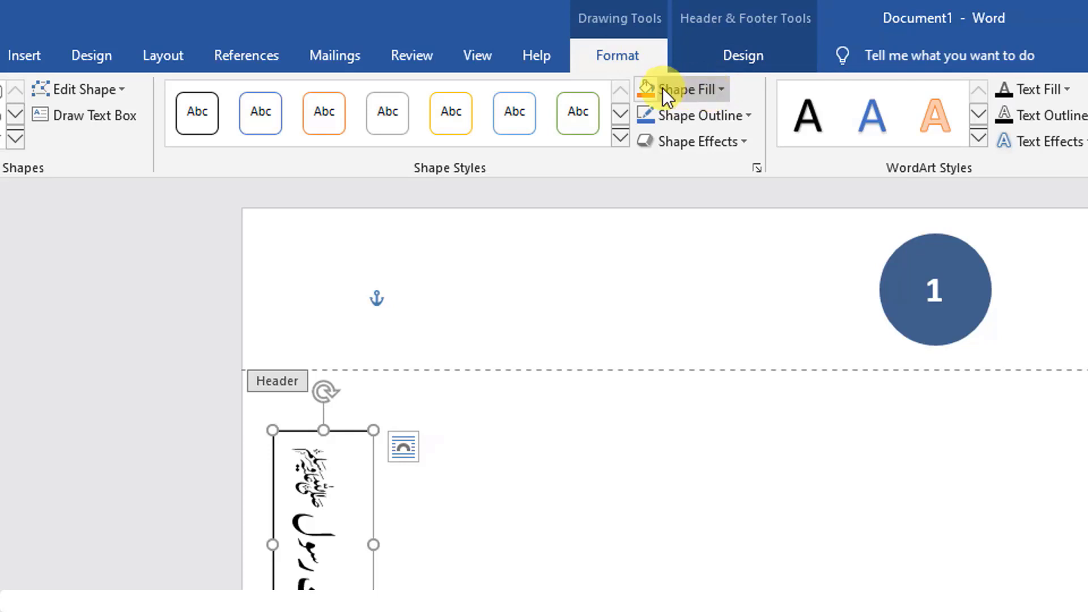
{"action": "left_click", "coordinate": [720, 89]}
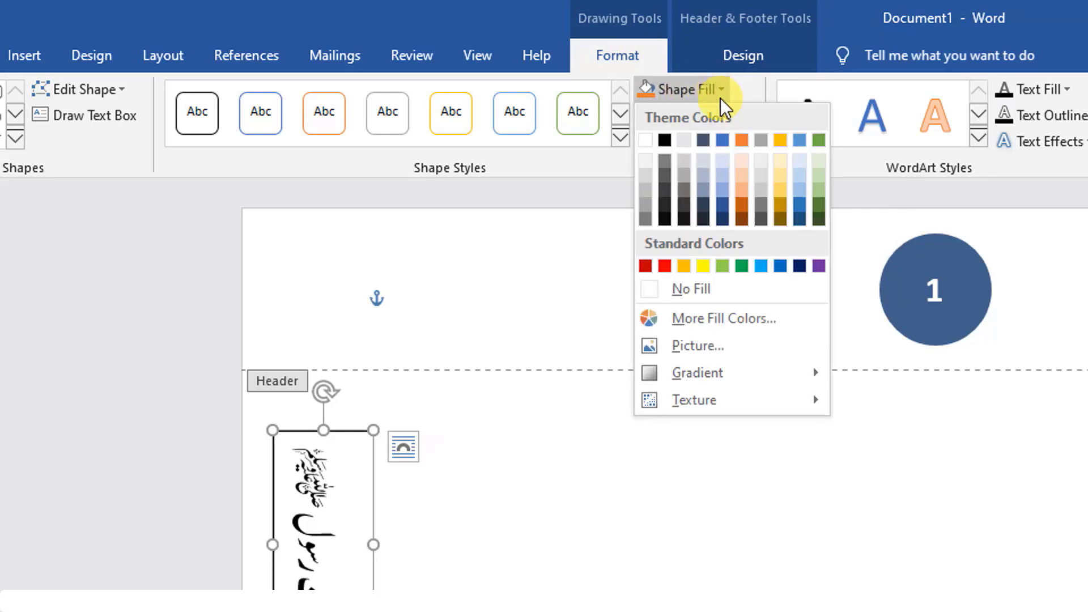
{"action": "mouse_move", "coordinate": [639, 238]}
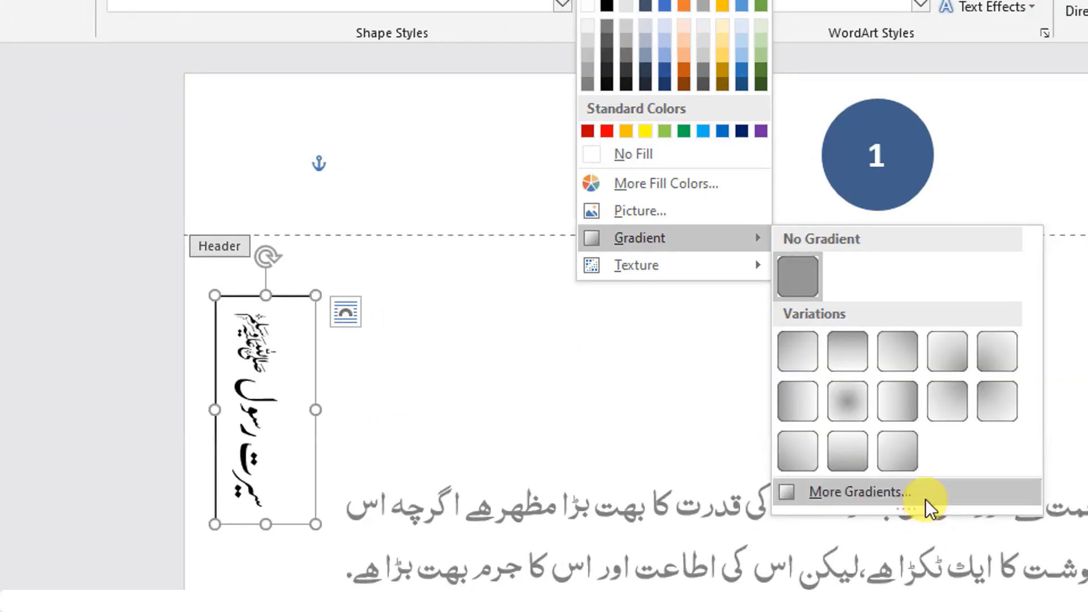
{"action": "left_click", "coordinate": [872, 492]}
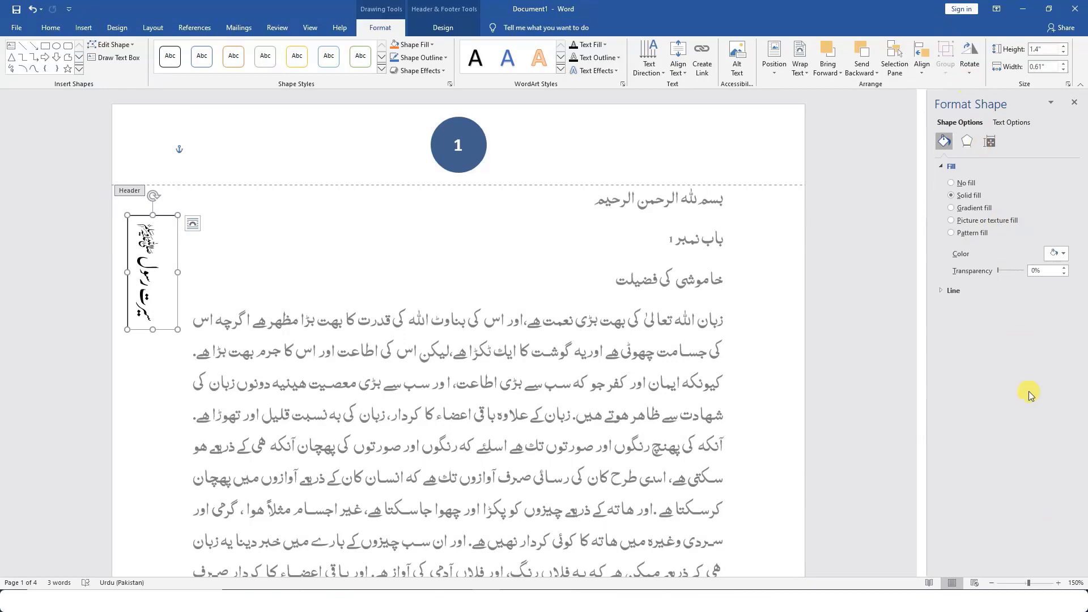
- Give the text box a blue preset gradient fill of Linear type
{"action": "left_click", "coordinate": [952, 208]}
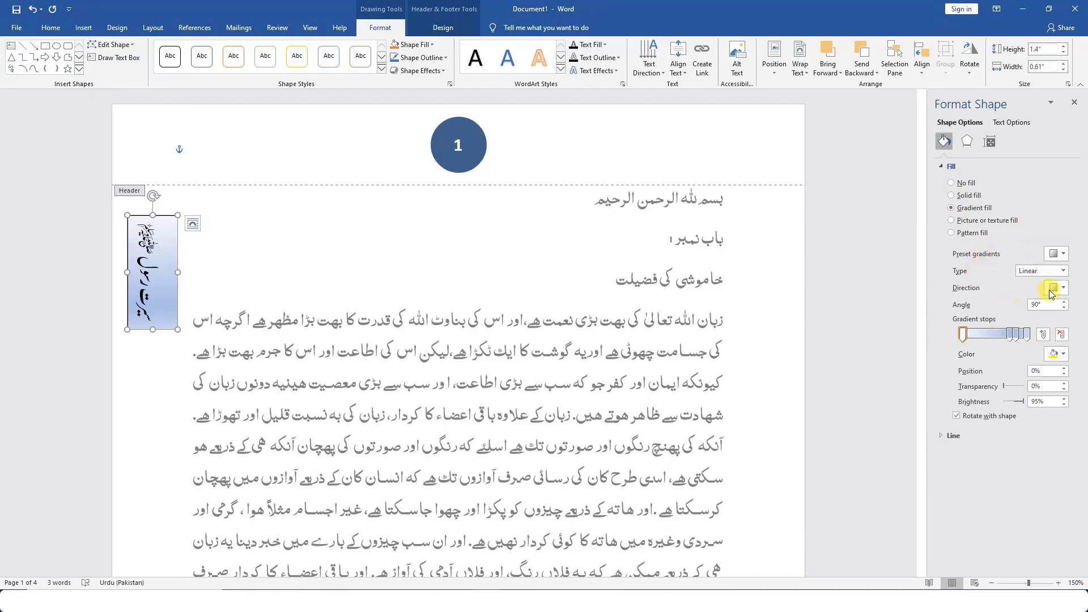
{"action": "left_click", "coordinate": [1063, 256]}
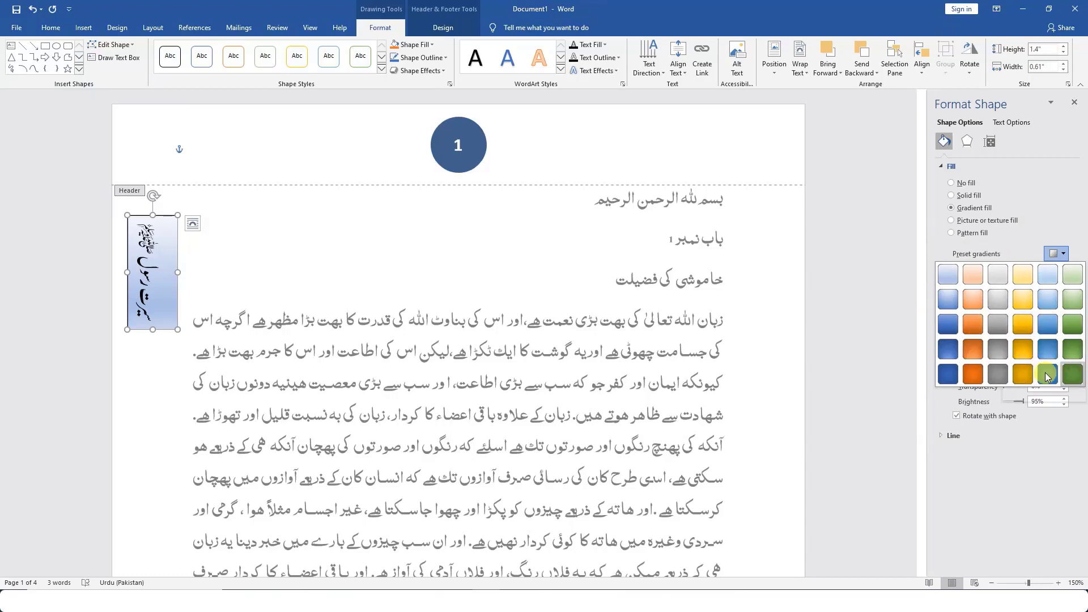
{"action": "left_click", "coordinate": [953, 351]}
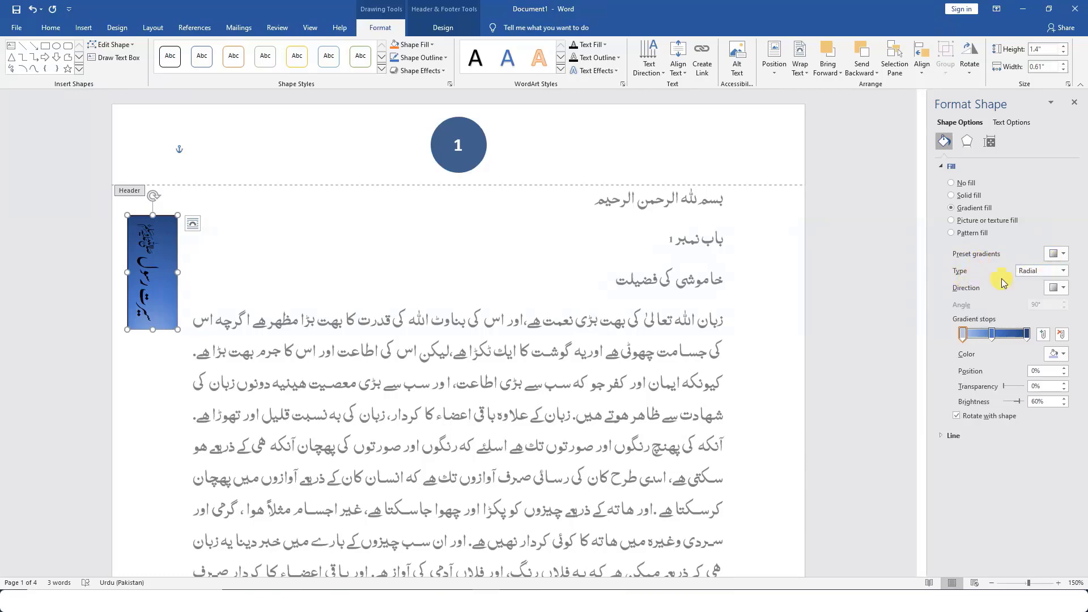
{"action": "left_click", "coordinate": [1041, 272]}
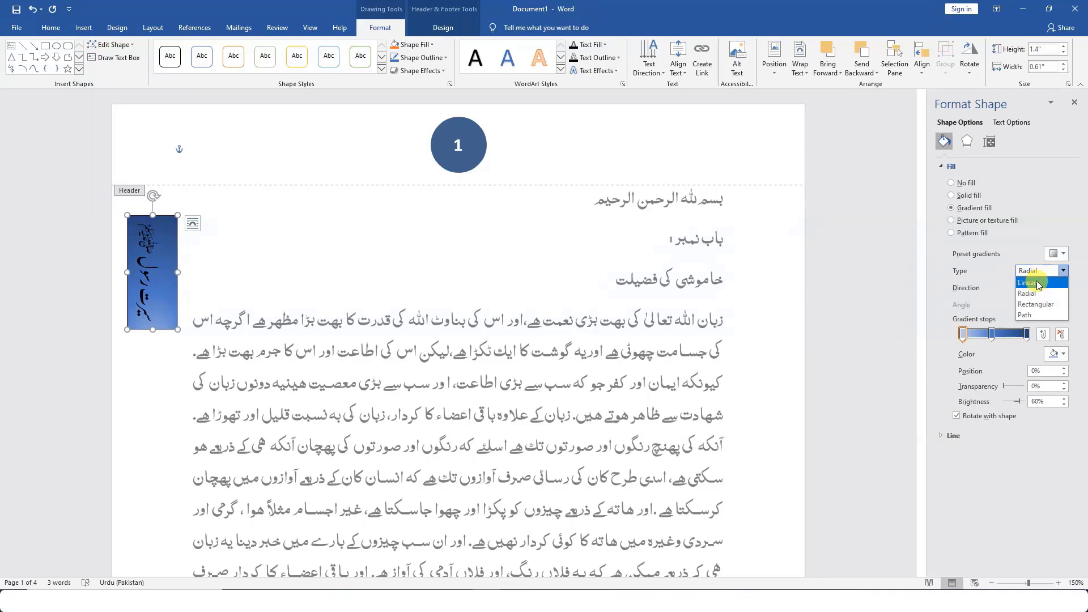
{"action": "left_click", "coordinate": [1039, 284]}
- Preview Rectangular, Path and Radial gradient types, then return to Linear at 45°
{"action": "left_click", "coordinate": [1040, 273]}
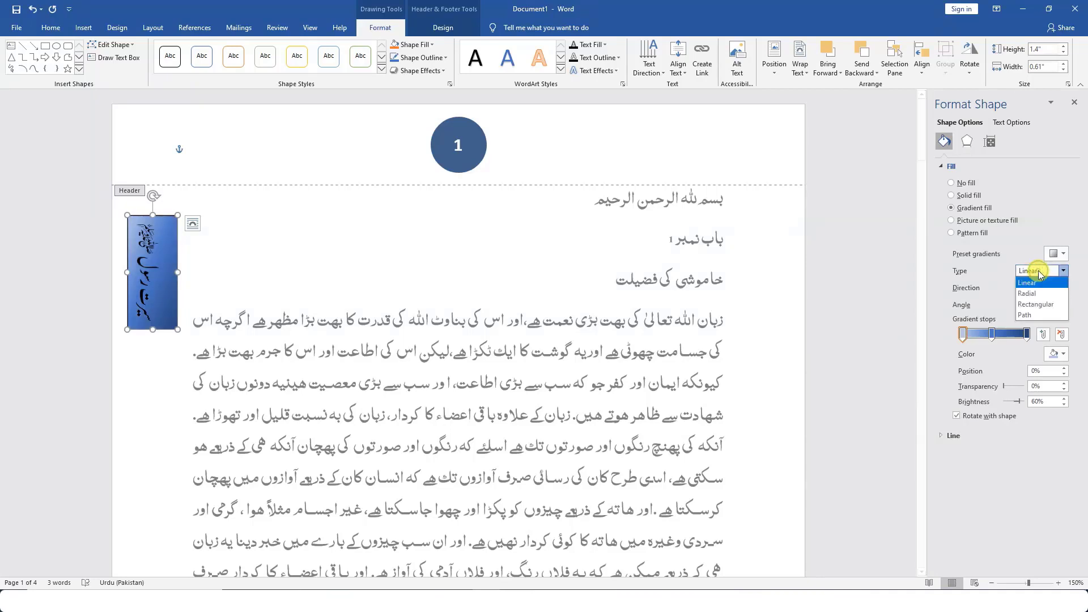
{"action": "left_click", "coordinate": [1042, 304]}
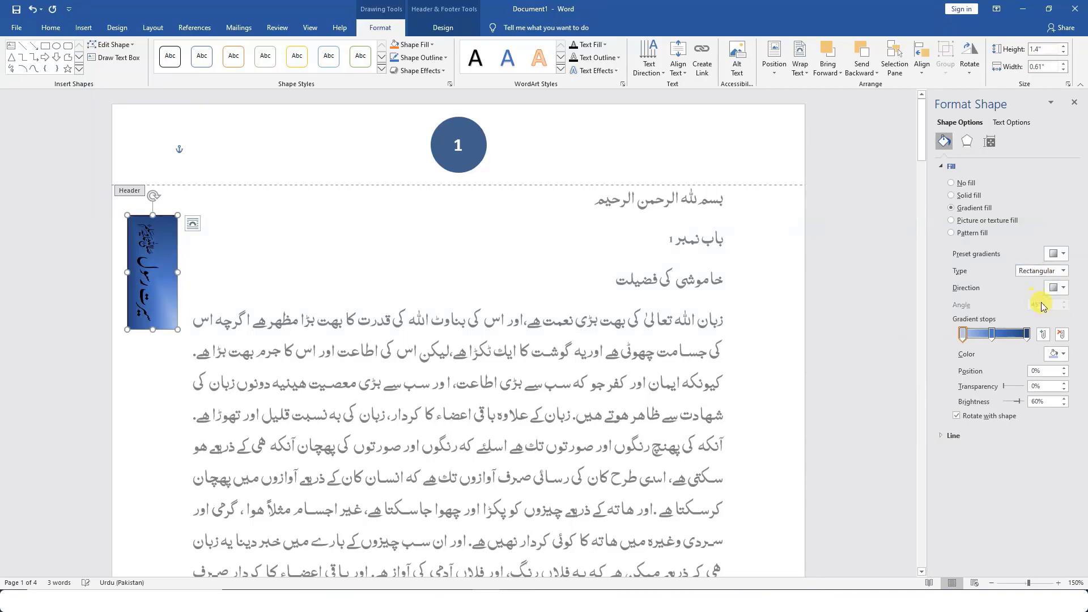
{"action": "left_click", "coordinate": [1033, 272]}
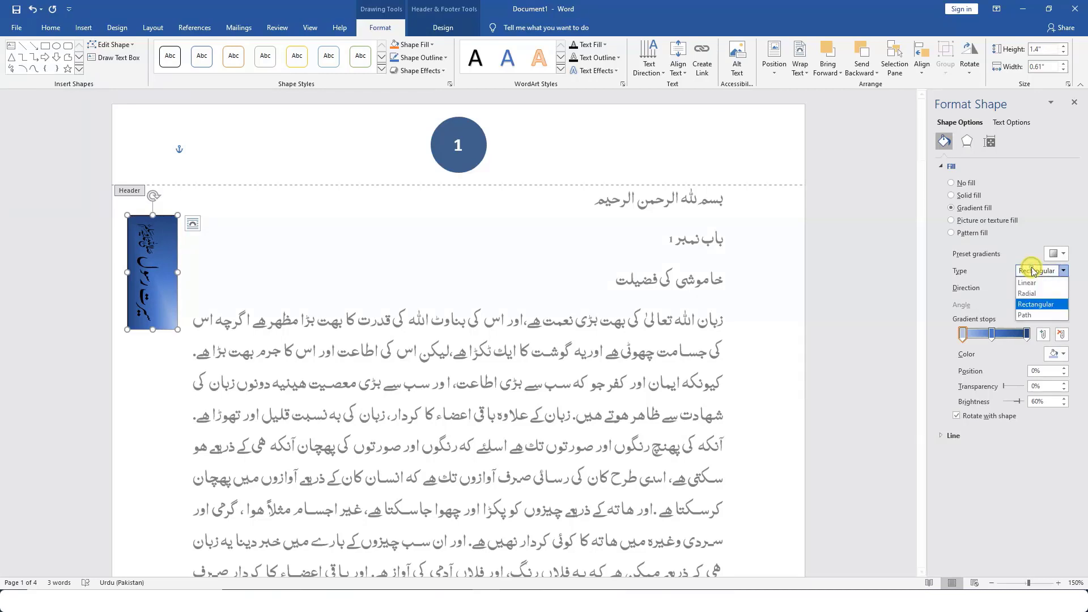
{"action": "left_click", "coordinate": [1025, 316]}
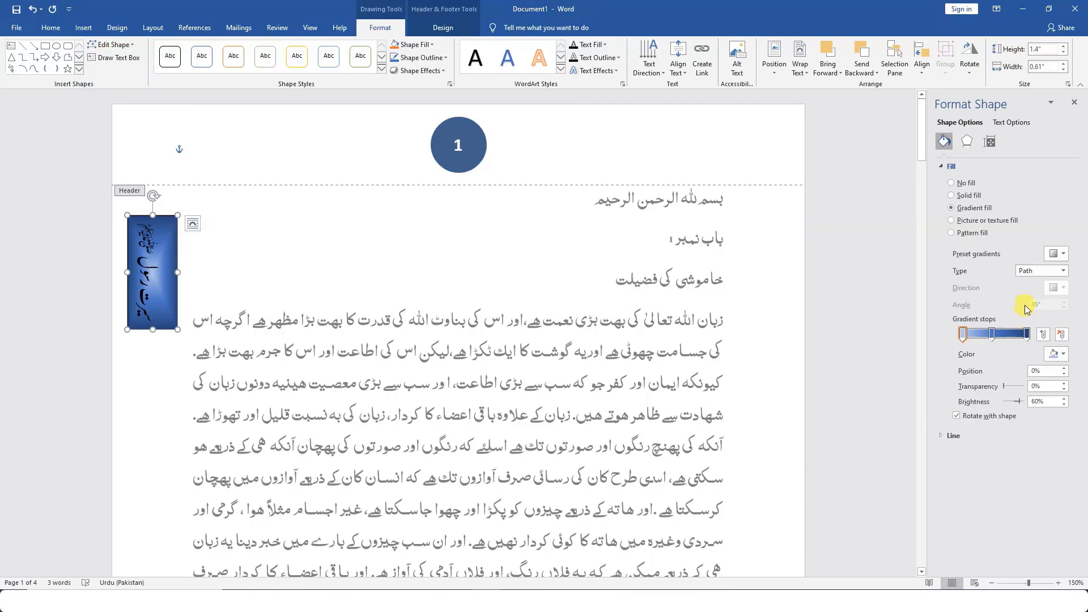
{"action": "left_click", "coordinate": [1037, 271]}
{"action": "left_click", "coordinate": [1034, 294]}
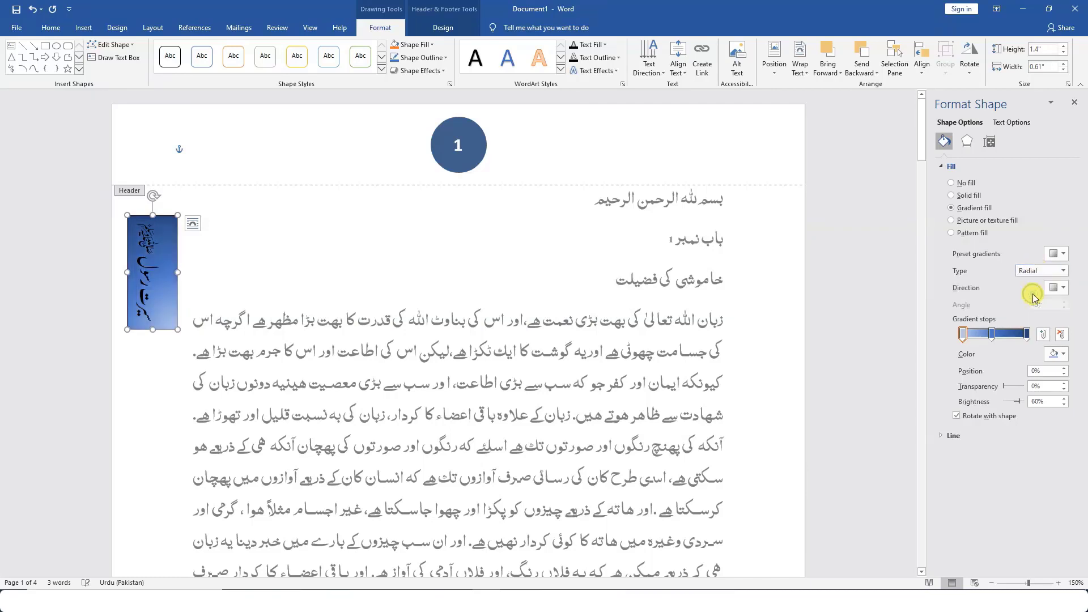
{"action": "left_click", "coordinate": [1033, 272]}
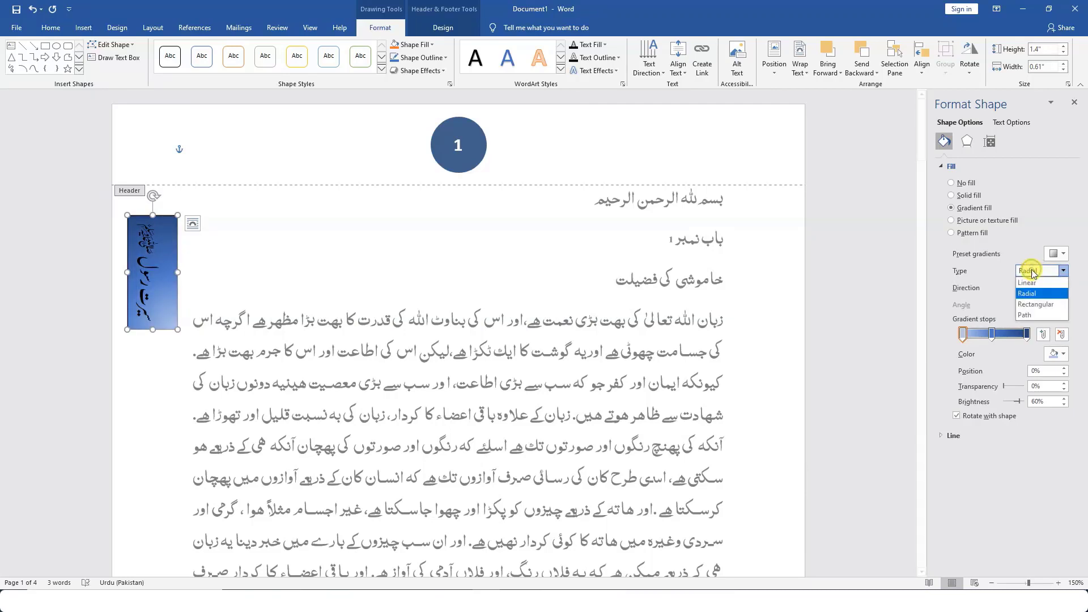
{"action": "left_click", "coordinate": [1040, 306]}
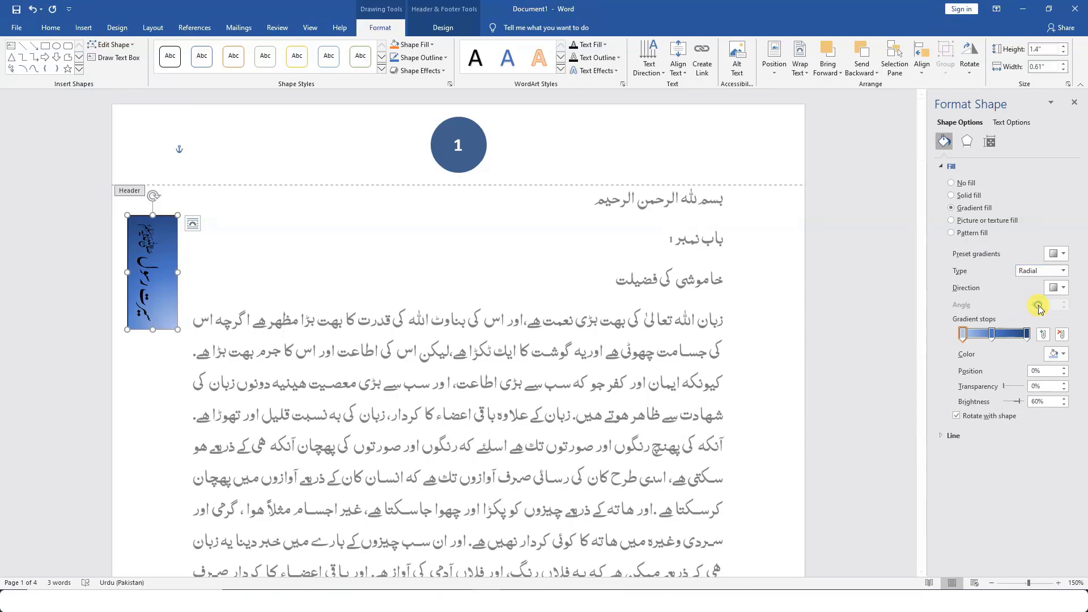
{"action": "left_click", "coordinate": [1037, 273]}
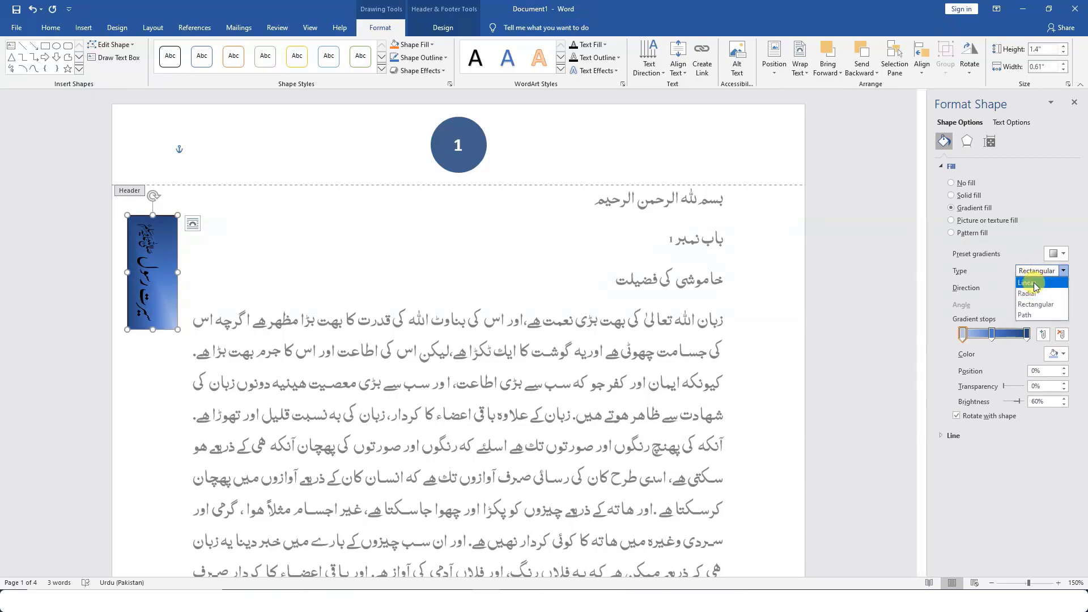
{"action": "left_click", "coordinate": [1029, 282]}
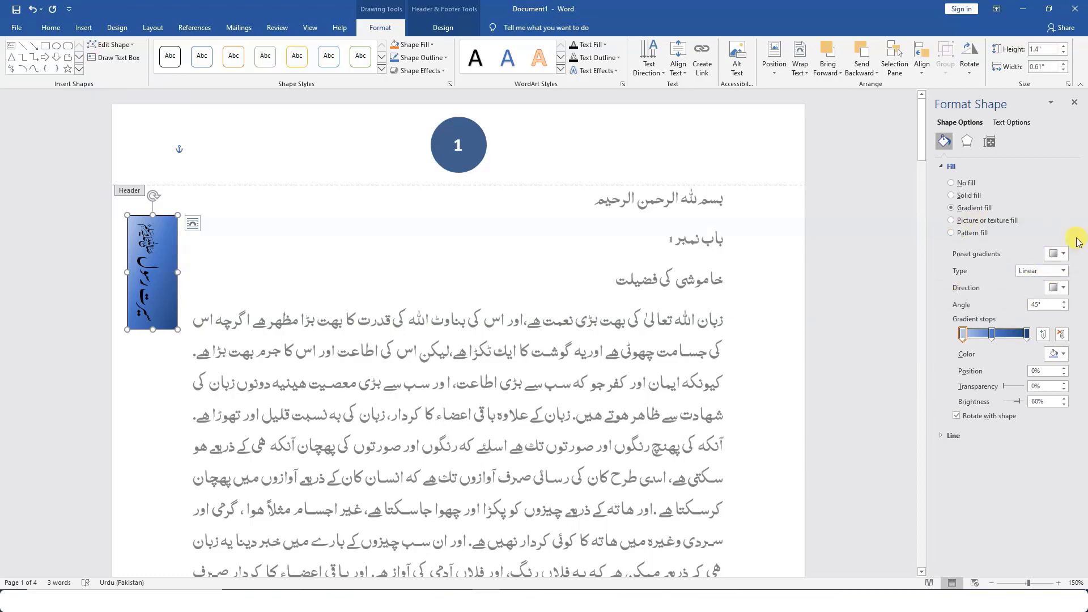
- Run the gradient vertically at 90°, shift its stops, and make the last stop 26% transparent, 16% brightness
{"action": "left_click", "coordinate": [1054, 289]}
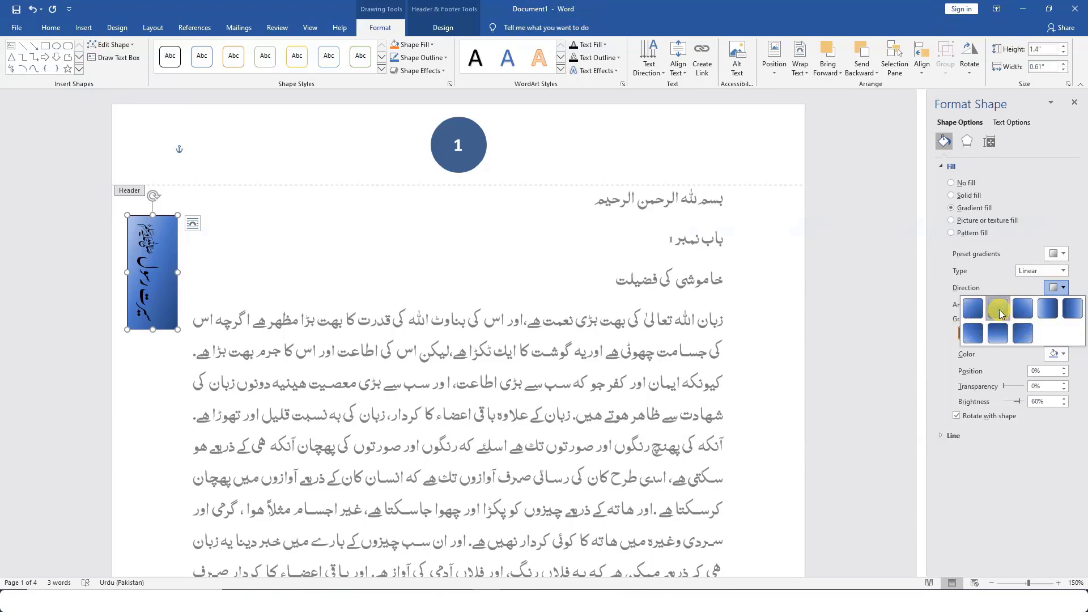
{"action": "left_click", "coordinate": [1005, 313]}
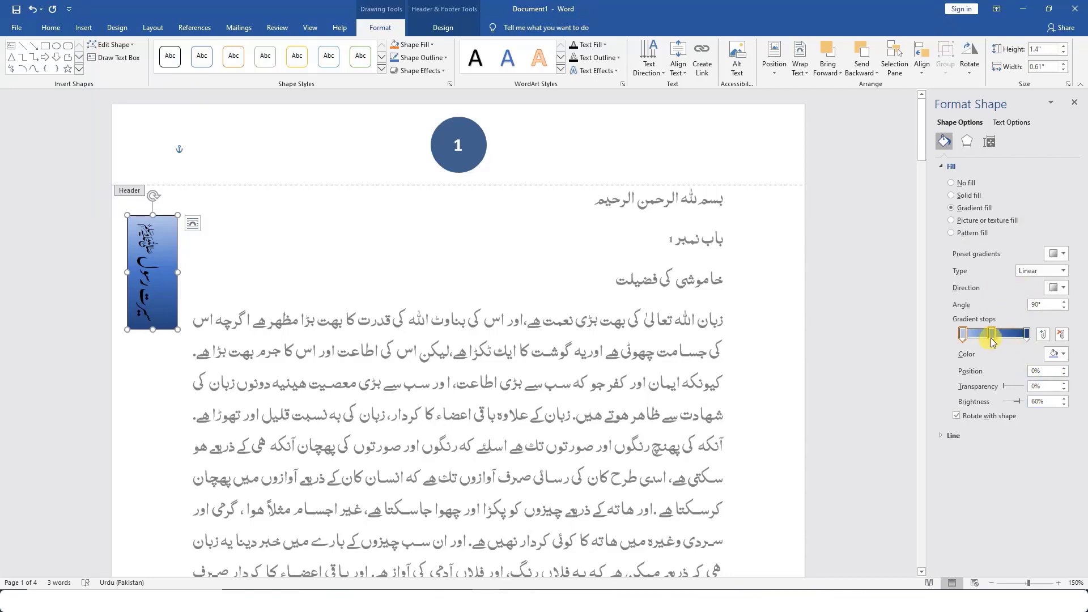
{"action": "mouse_move", "coordinate": [991, 338]}
{"action": "left_mouse_down"}
{"action": "mouse_move", "coordinate": [980, 344]}
{"action": "mouse_move", "coordinate": [1000, 345]}
{"action": "left_mouse_up"}
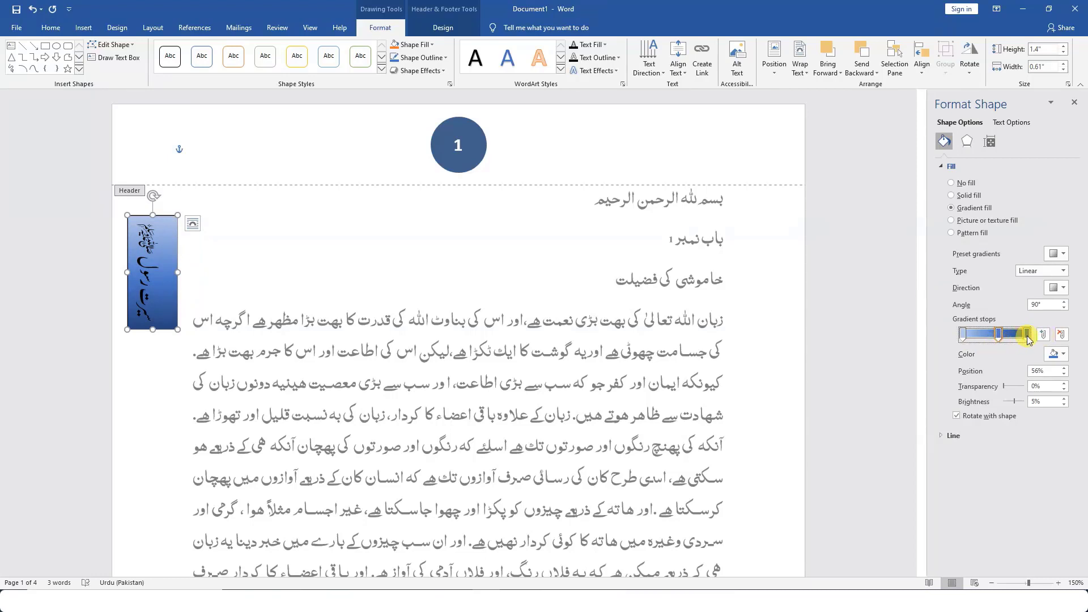
{"action": "mouse_move", "coordinate": [1029, 338]}
{"action": "left_mouse_down"}
{"action": "mouse_move", "coordinate": [983, 342]}
{"action": "mouse_move", "coordinate": [1029, 340]}
{"action": "left_mouse_up"}
{"action": "left_click_drag", "start_coordinate": [1005, 388], "coordinate": [1030, 390]}
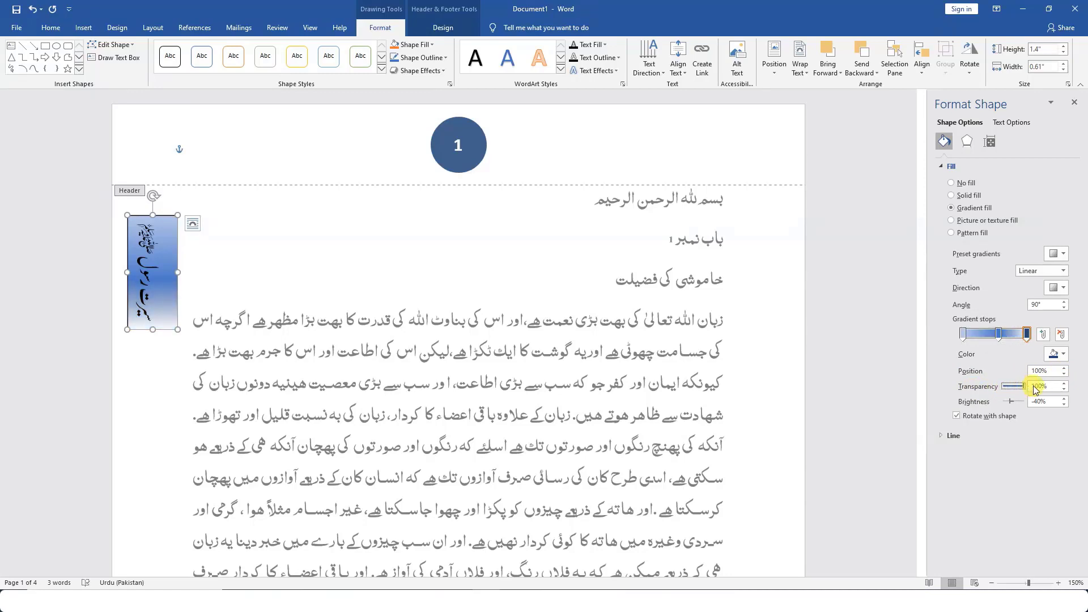
{"action": "mouse_move", "coordinate": [1025, 387]}
{"action": "left_mouse_down"}
{"action": "mouse_move", "coordinate": [1007, 388]}
{"action": "mouse_move", "coordinate": [1016, 406]}
{"action": "left_mouse_up"}
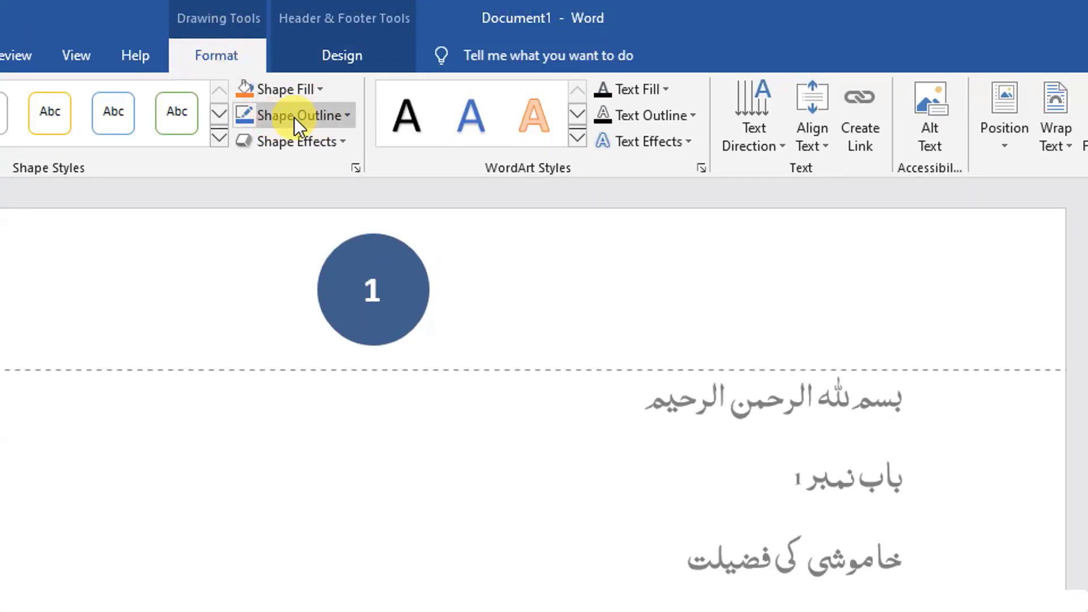
- Set the header text box's Shape Outline to No Outline
{"action": "left_click", "coordinate": [299, 117]}
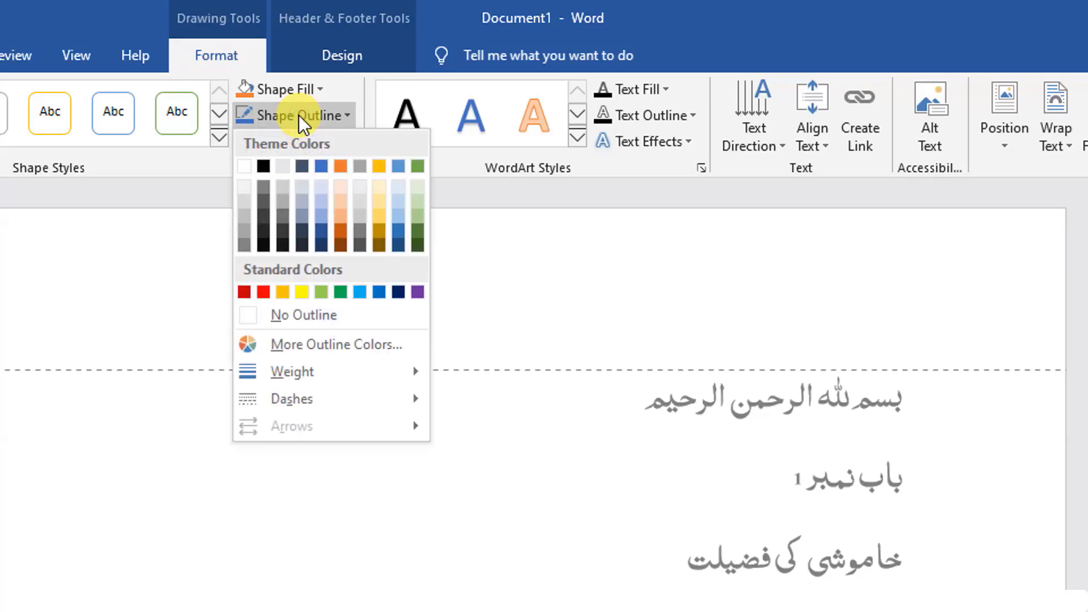
{"action": "left_click", "coordinate": [293, 316]}
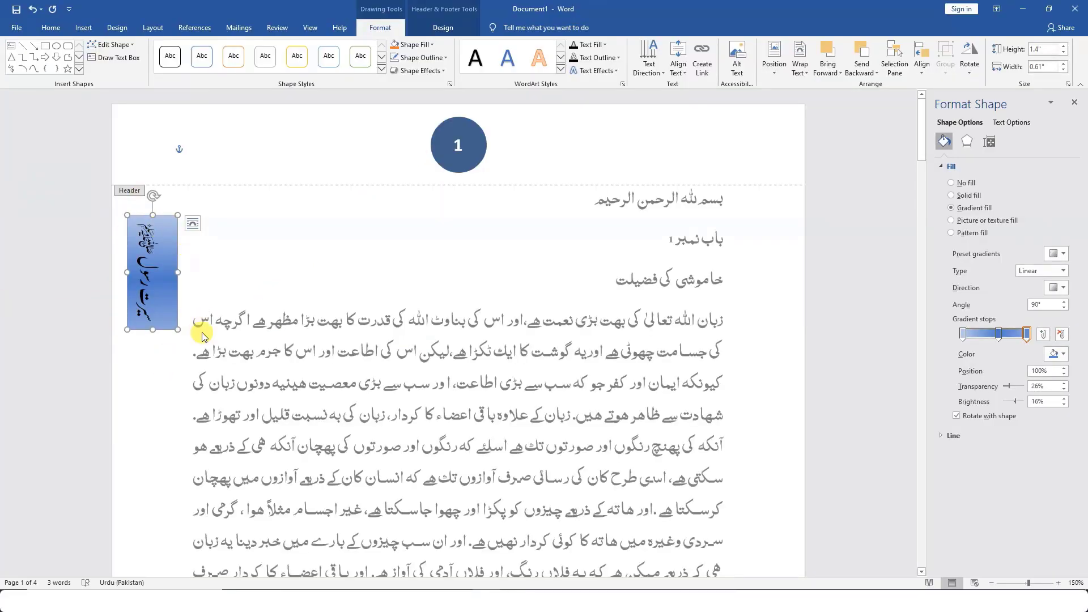
{"action": "mouse_move", "coordinate": [151, 272]}
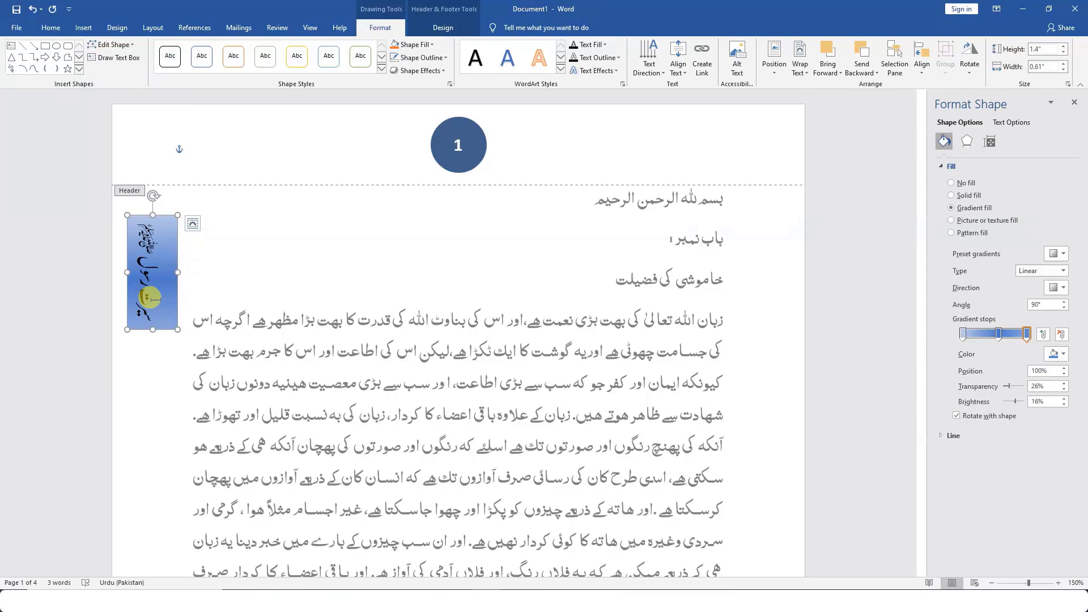
{"action": "mouse_move", "coordinate": [152, 329]}
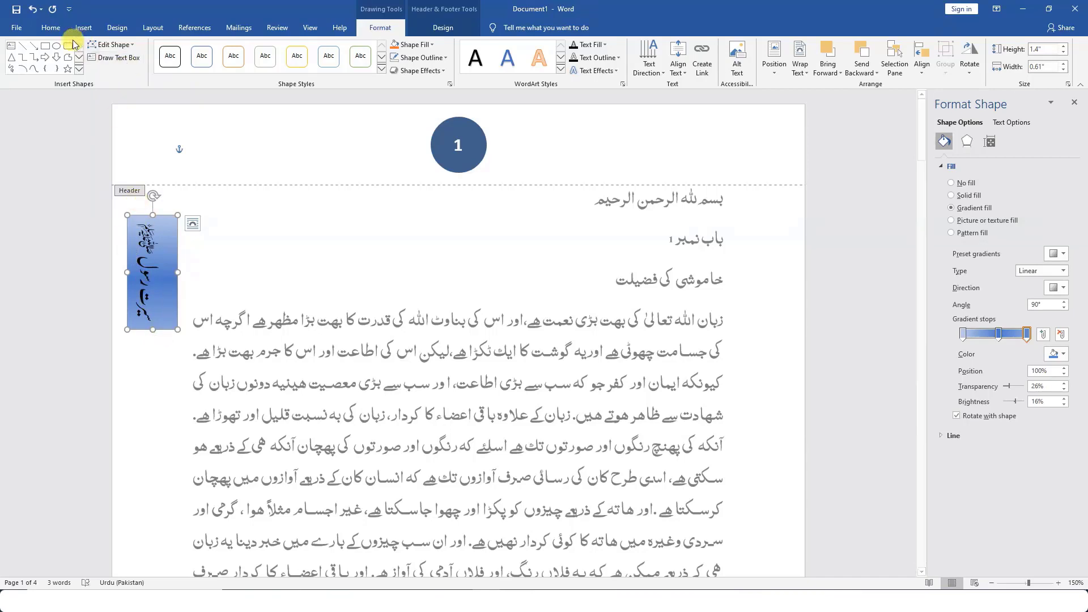
- Colour the vertical Urdu text in the text box yellow
{"action": "left_click", "coordinate": [55, 31]}
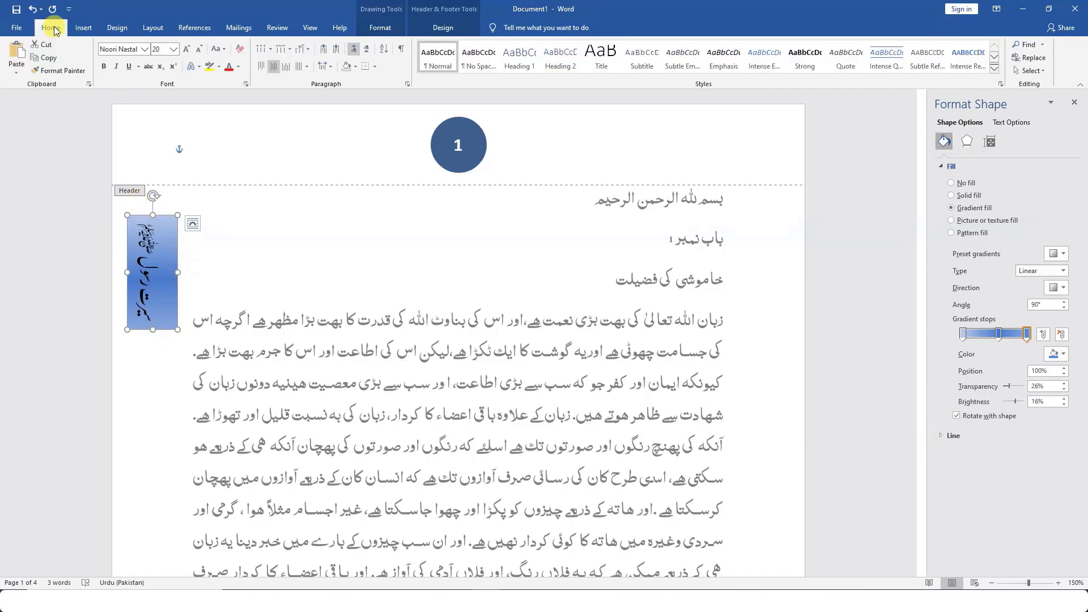
{"action": "left_click", "coordinate": [240, 67]}
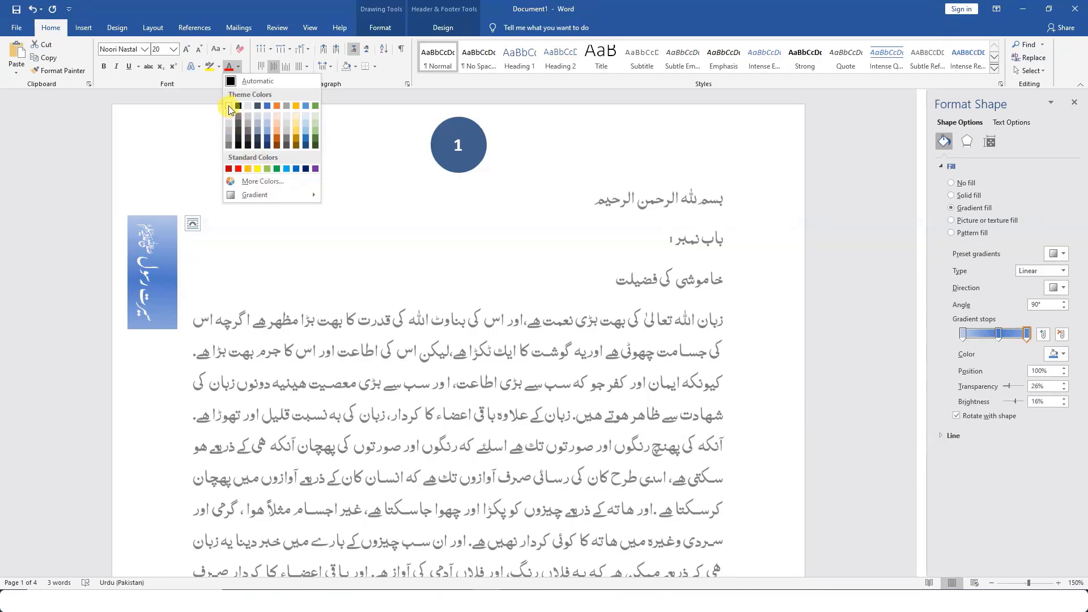
{"action": "left_click", "coordinate": [258, 170]}
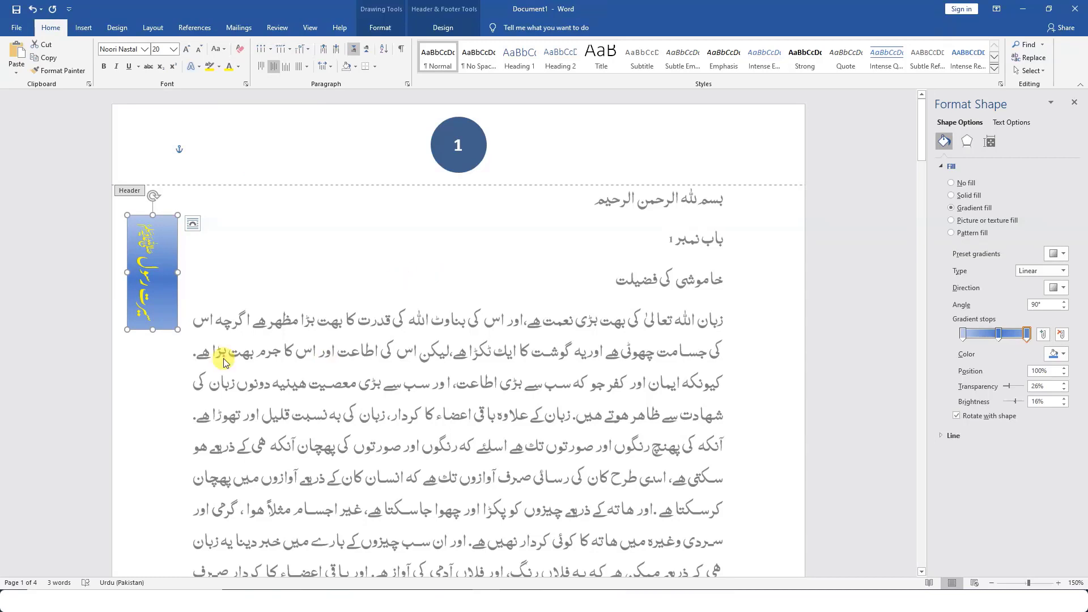
- Drag the text box into place beside the body text, then close header editing
{"action": "left_click_drag", "start_coordinate": [163, 327], "coordinate": [180, 318]}
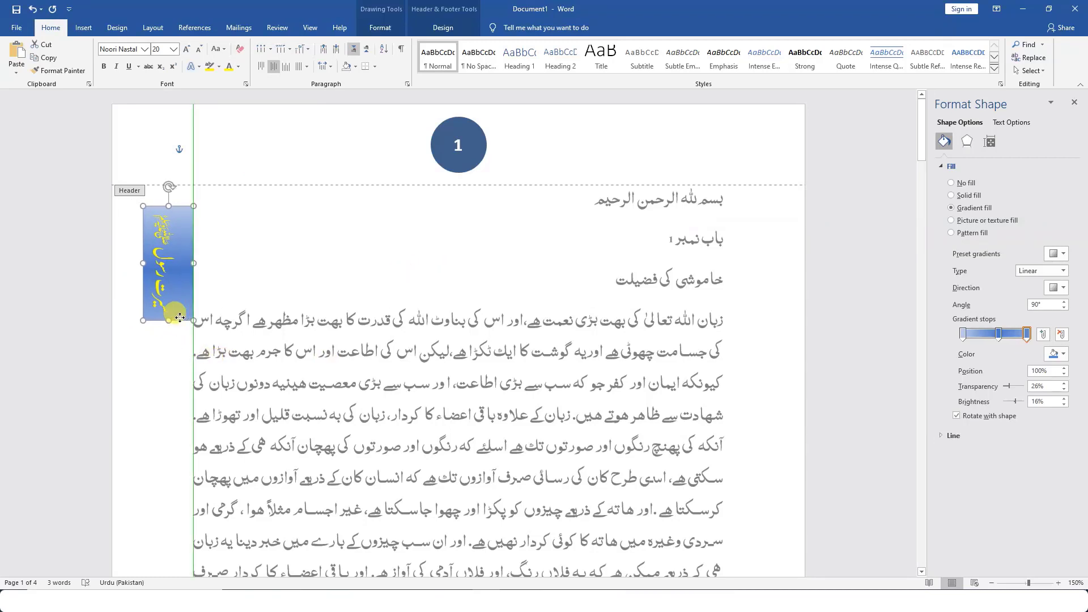
{"action": "left_click_drag", "start_coordinate": [179, 318], "coordinate": [174, 297]}
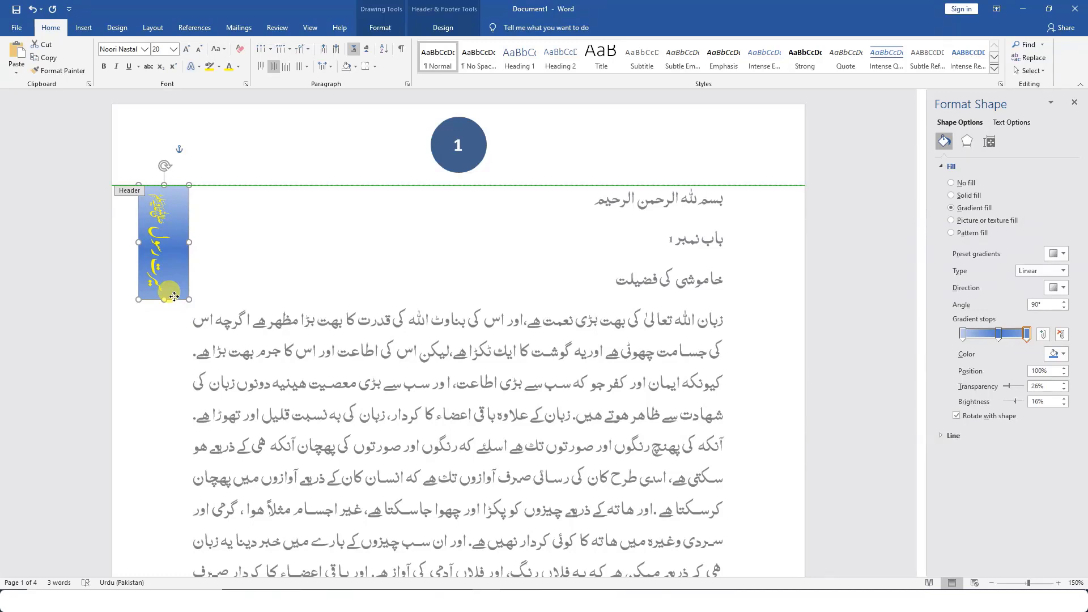
{"action": "left_click_drag", "start_coordinate": [174, 298], "coordinate": [182, 334]}
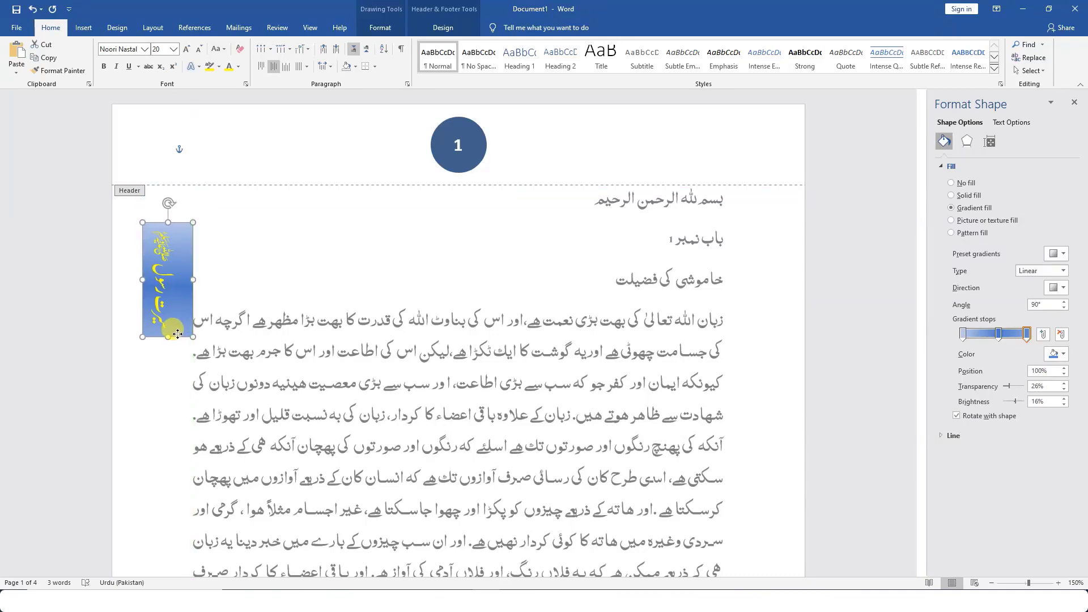
{"action": "left_click_drag", "start_coordinate": [179, 334], "coordinate": [172, 324]}
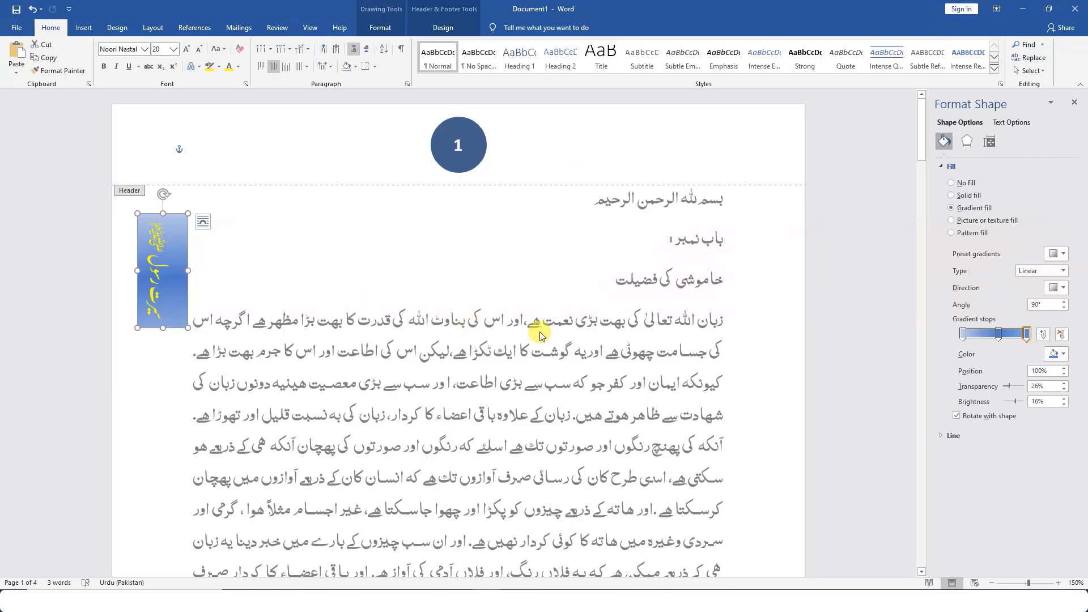
{"action": "double_click", "coordinate": [459, 324]}
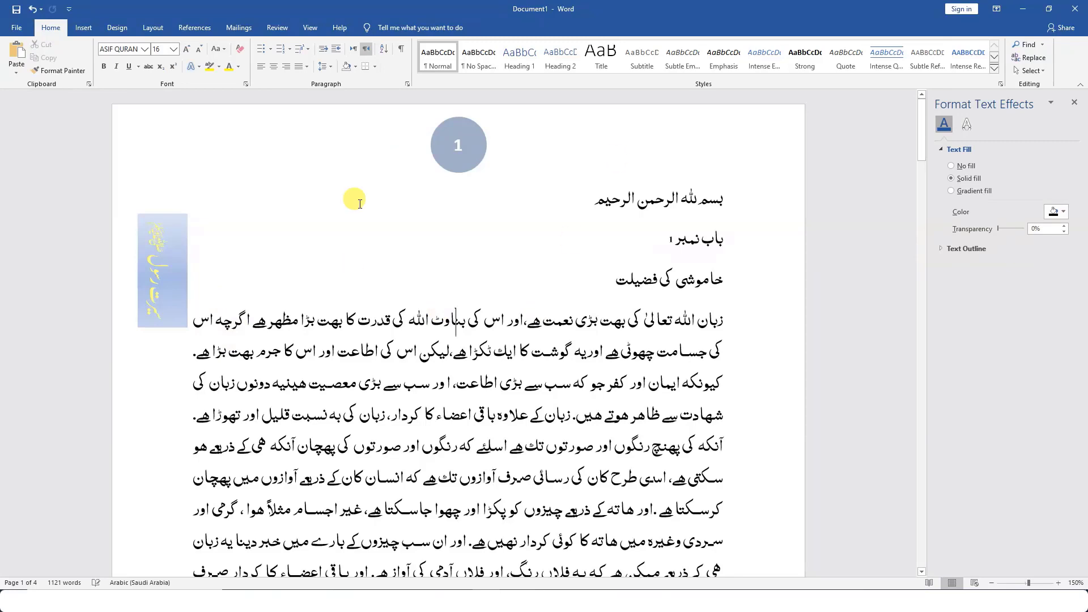
{"action": "scroll", "coordinate": [357, 312], "scroll_direction": "down", "scroll_amount": 2}
{"action": "scroll", "coordinate": [361, 314], "scroll_direction": "up", "scroll_amount": 2}
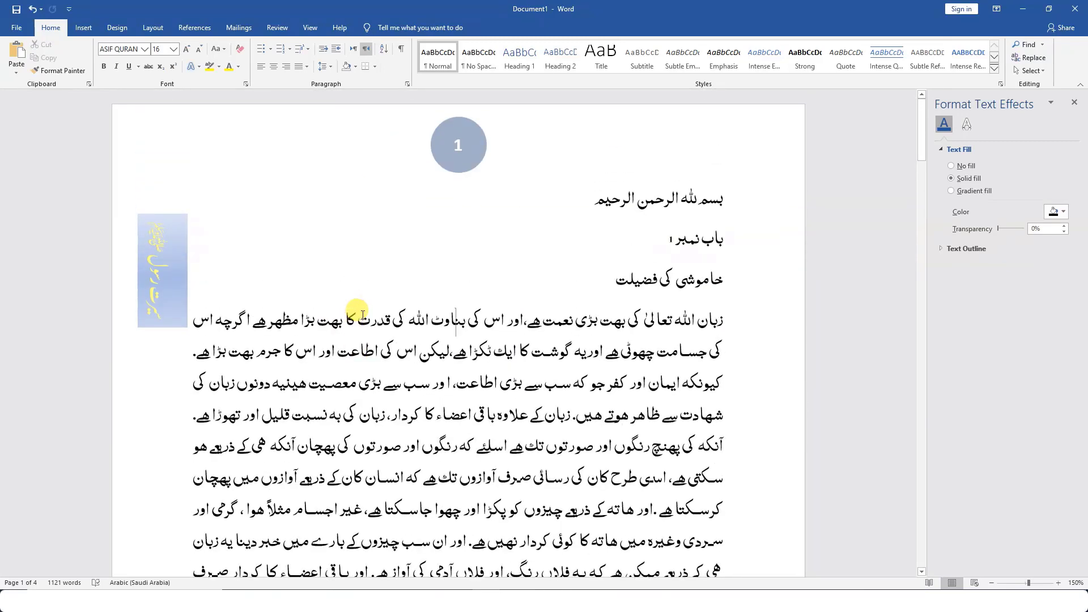
{"action": "scroll", "coordinate": [363, 315], "scroll_direction": "down", "scroll_amount": 4}
{"action": "scroll", "coordinate": [360, 313], "scroll_direction": "down", "scroll_amount": 2}
{"action": "scroll", "coordinate": [360, 313], "scroll_direction": "down", "scroll_amount": 7}
{"action": "scroll", "coordinate": [284, 363], "scroll_direction": "down", "scroll_amount": 2}
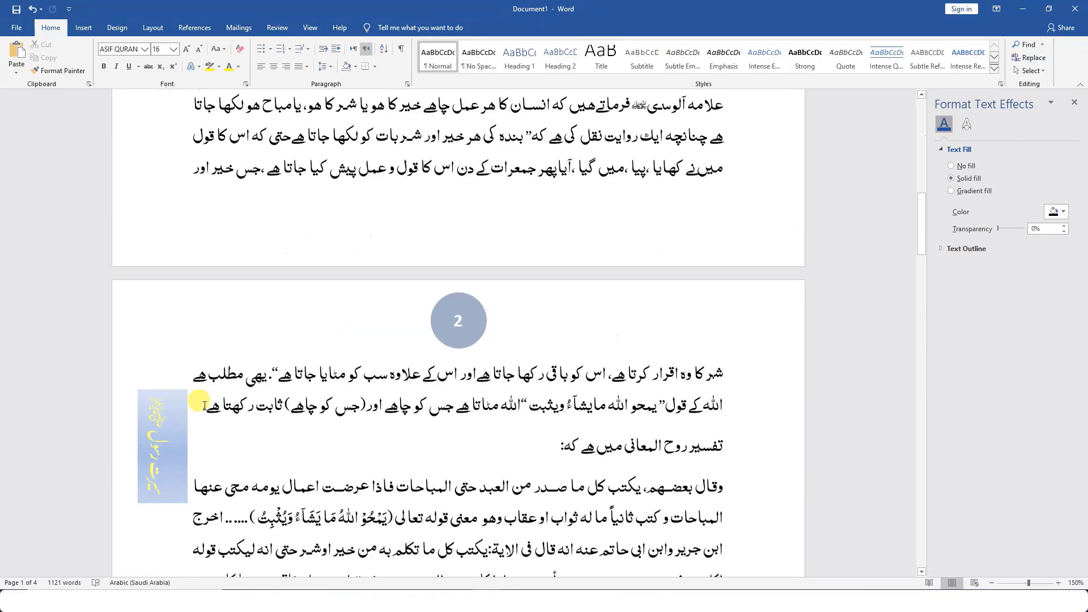
{"action": "scroll", "coordinate": [225, 401], "scroll_direction": "down", "scroll_amount": 4}
{"action": "scroll", "coordinate": [226, 401], "scroll_direction": "down", "scroll_amount": 1}
{"action": "scroll", "coordinate": [226, 403], "scroll_direction": "down", "scroll_amount": 4}
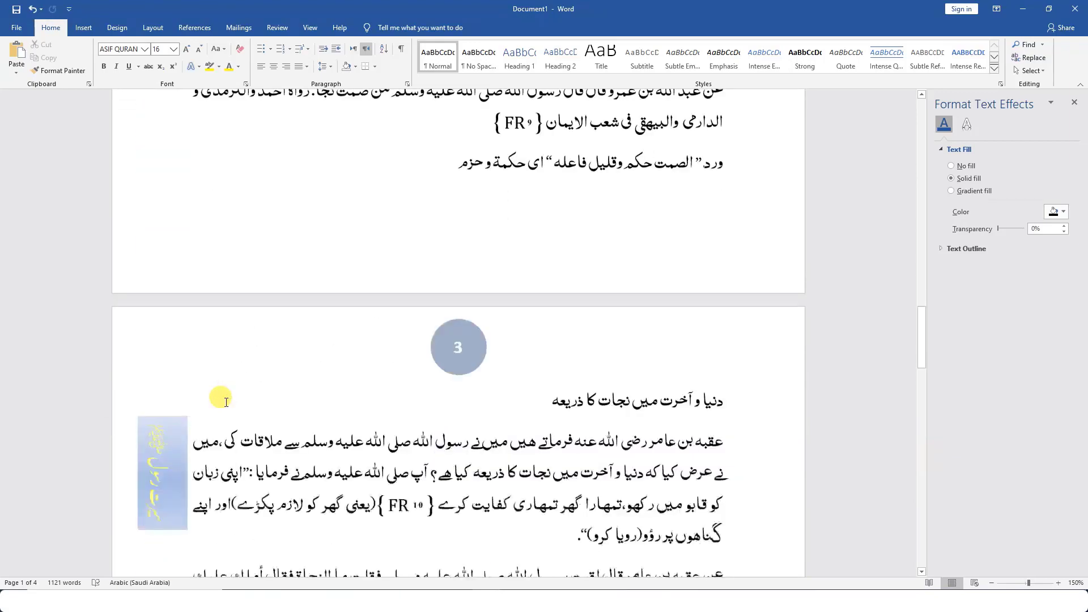
{"action": "scroll", "coordinate": [227, 402], "scroll_direction": "down", "scroll_amount": 4}
{"action": "scroll", "coordinate": [227, 402], "scroll_direction": "down", "scroll_amount": 5}
{"action": "scroll", "coordinate": [226, 402], "scroll_direction": "down", "scroll_amount": 3}
{"action": "scroll", "coordinate": [226, 401], "scroll_direction": "down", "scroll_amount": 5}
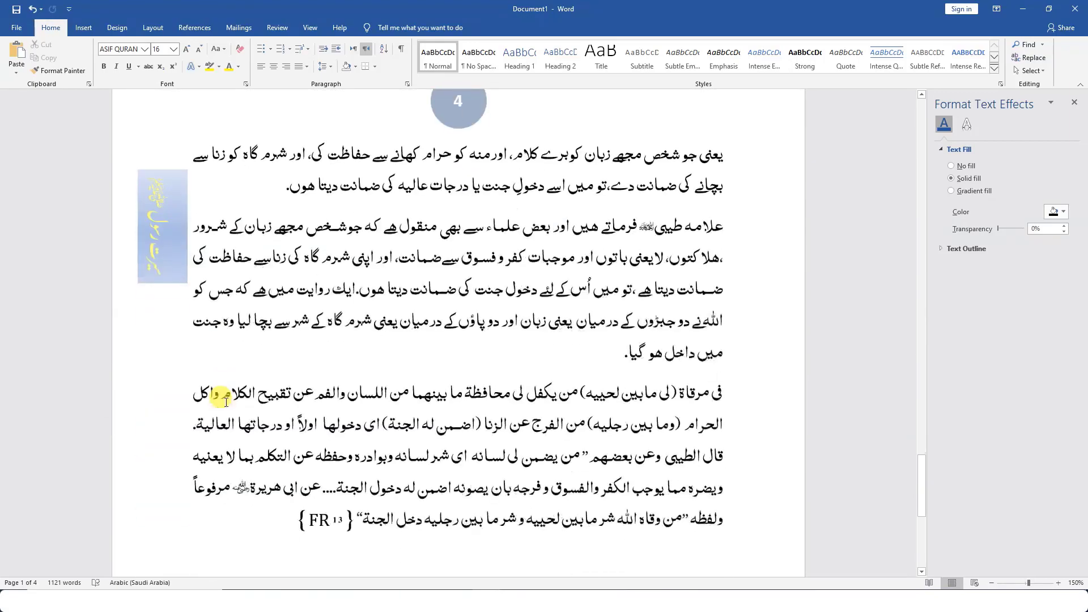
{"action": "scroll", "coordinate": [226, 401], "scroll_direction": "up", "scroll_amount": 2}
{"action": "scroll", "coordinate": [220, 368], "scroll_direction": "up", "scroll_amount": 10}
{"action": "scroll", "coordinate": [220, 391], "scroll_direction": "up", "scroll_amount": 9}
{"action": "scroll", "coordinate": [266, 340], "scroll_direction": "up", "scroll_amount": 1}
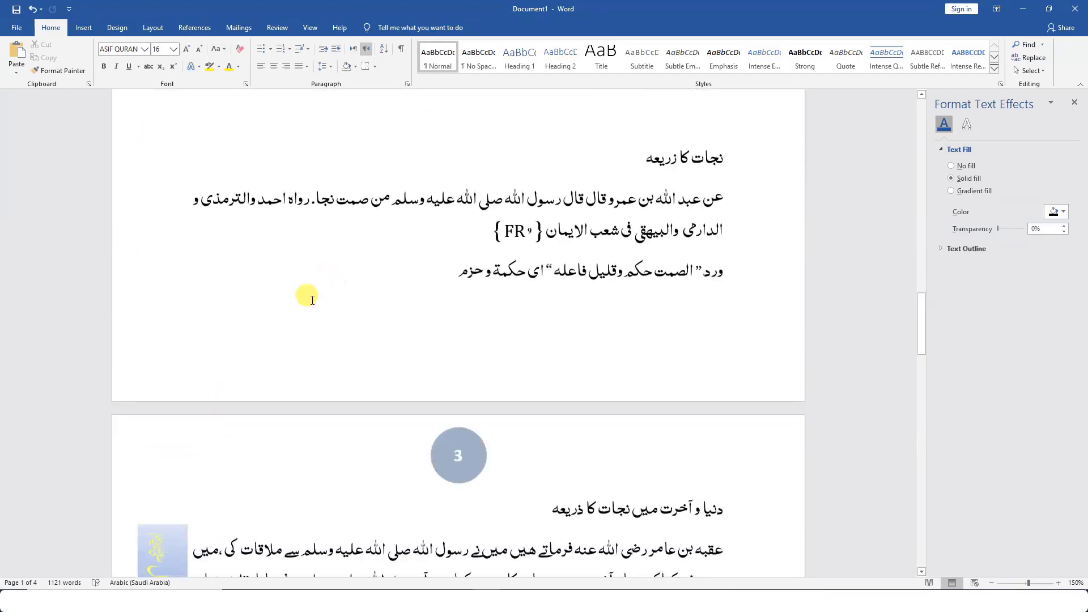
{"action": "left_click", "coordinate": [1074, 102]}
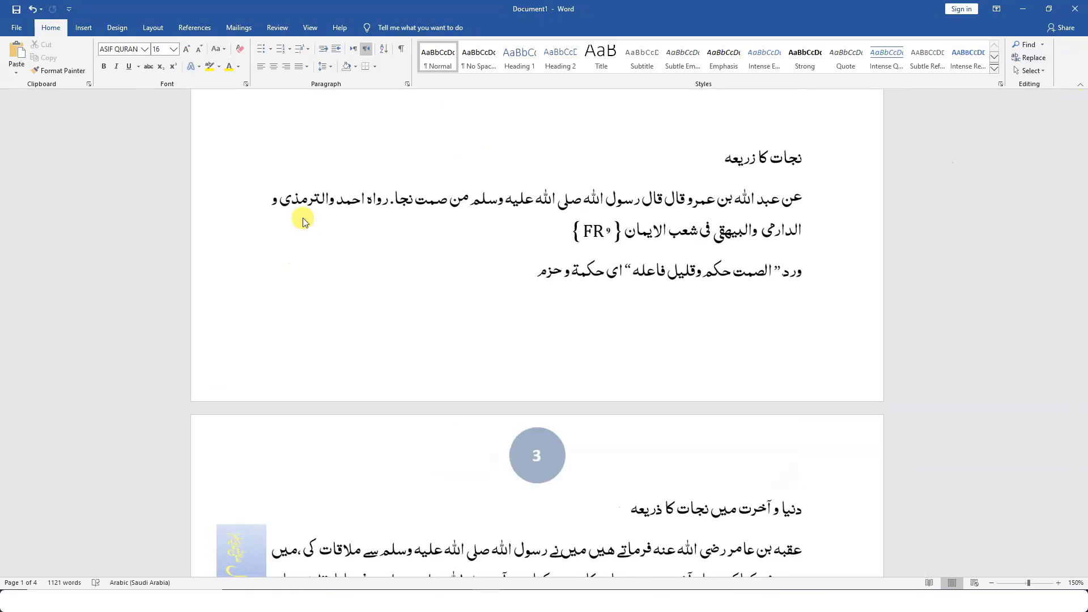
{"action": "scroll", "coordinate": [437, 332], "scroll_direction": "up", "scroll_amount": 20}
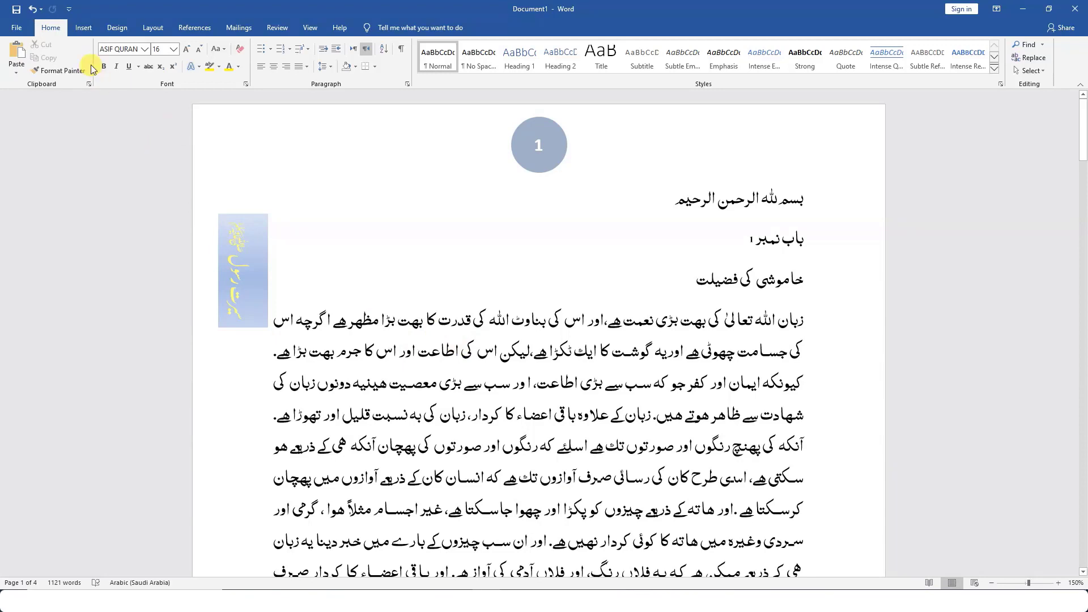
- Save the document to the Desktop as a PDF, keeping 'Open file after publishing' checked
{"action": "left_click", "coordinate": [16, 28]}
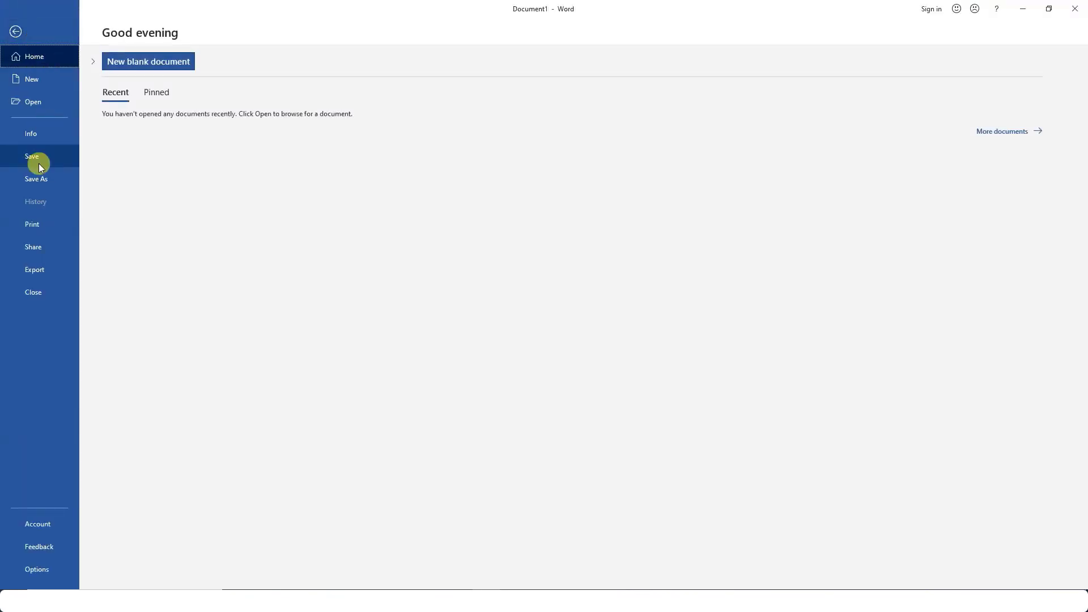
{"action": "left_click", "coordinate": [38, 179]}
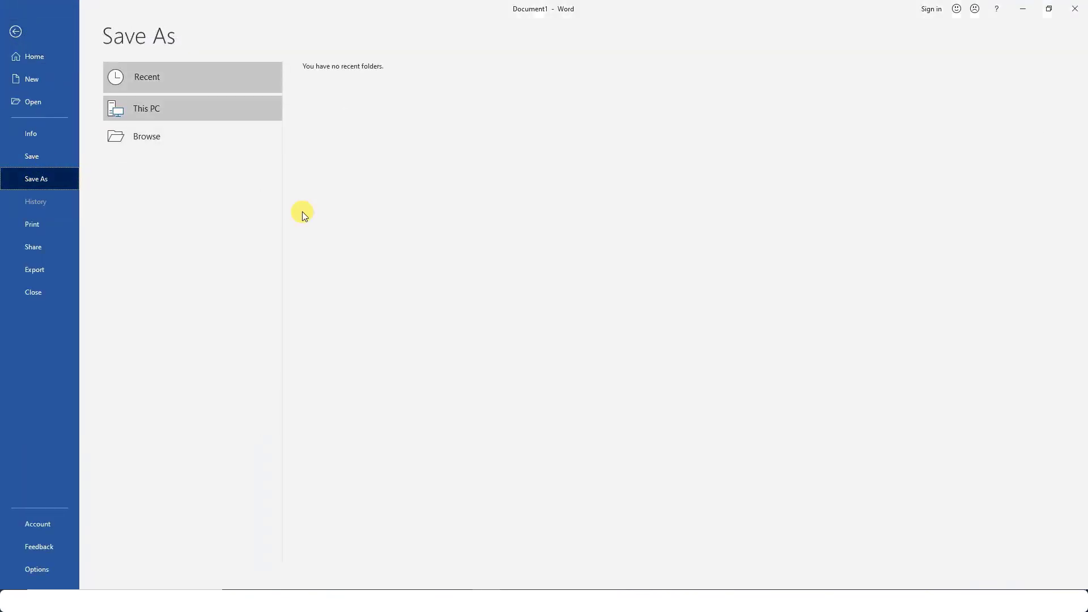
{"action": "left_click", "coordinate": [146, 109]}
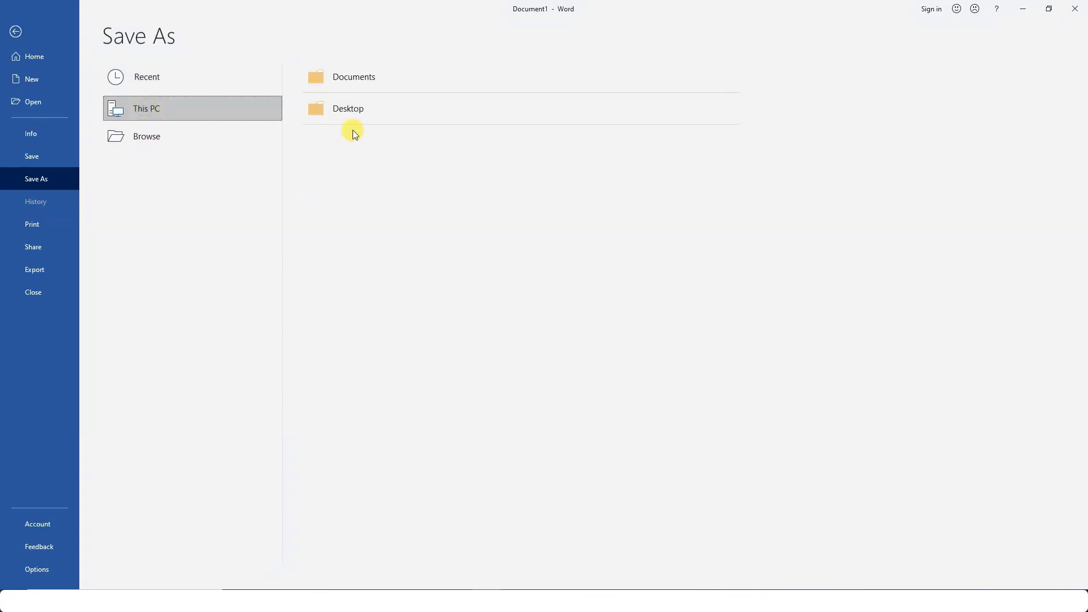
{"action": "left_click", "coordinate": [349, 110]}
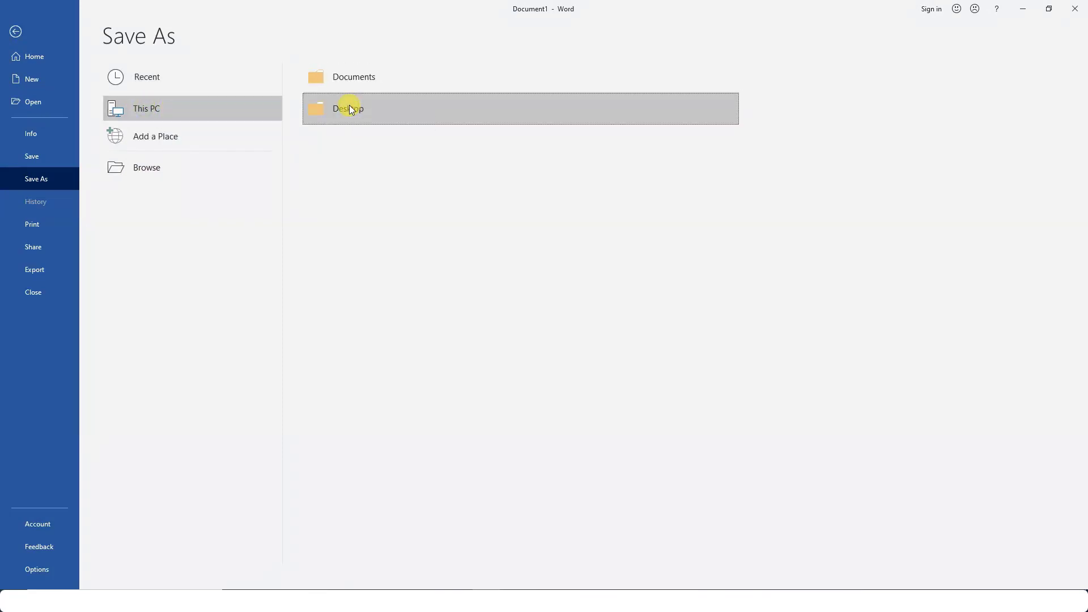
{"action": "left_click", "coordinate": [337, 109]}
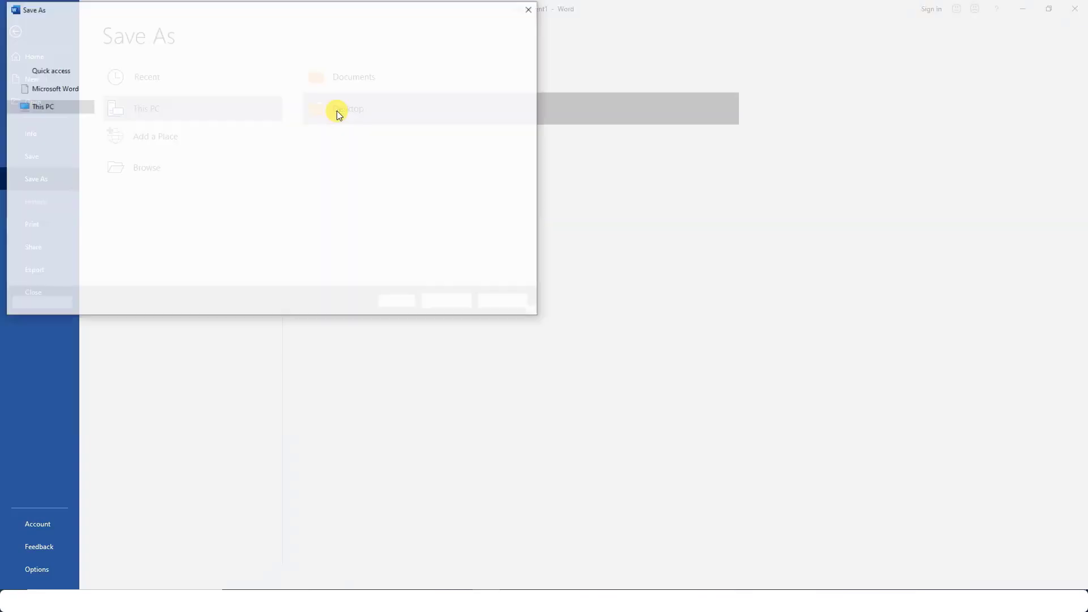
{"action": "left_click", "coordinate": [148, 244]}
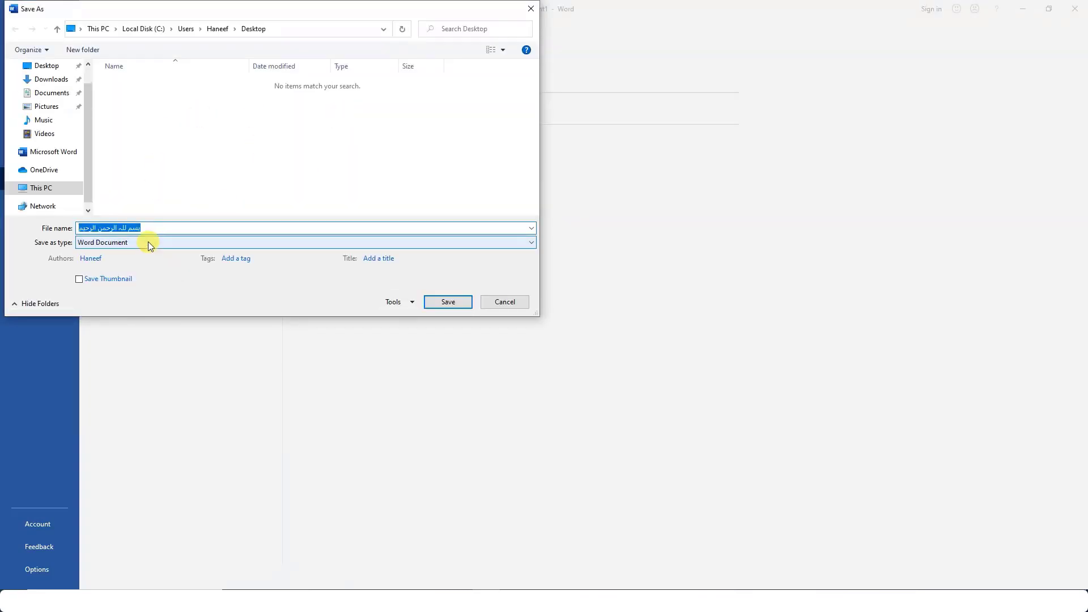
{"action": "left_click", "coordinate": [115, 306]}
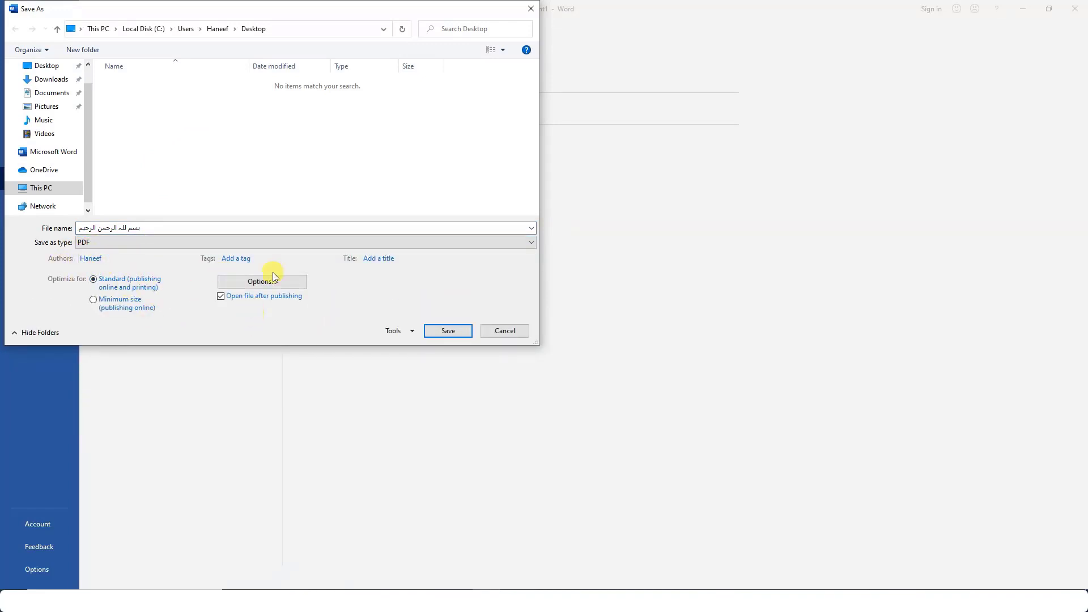
{"action": "left_click", "coordinate": [442, 333]}
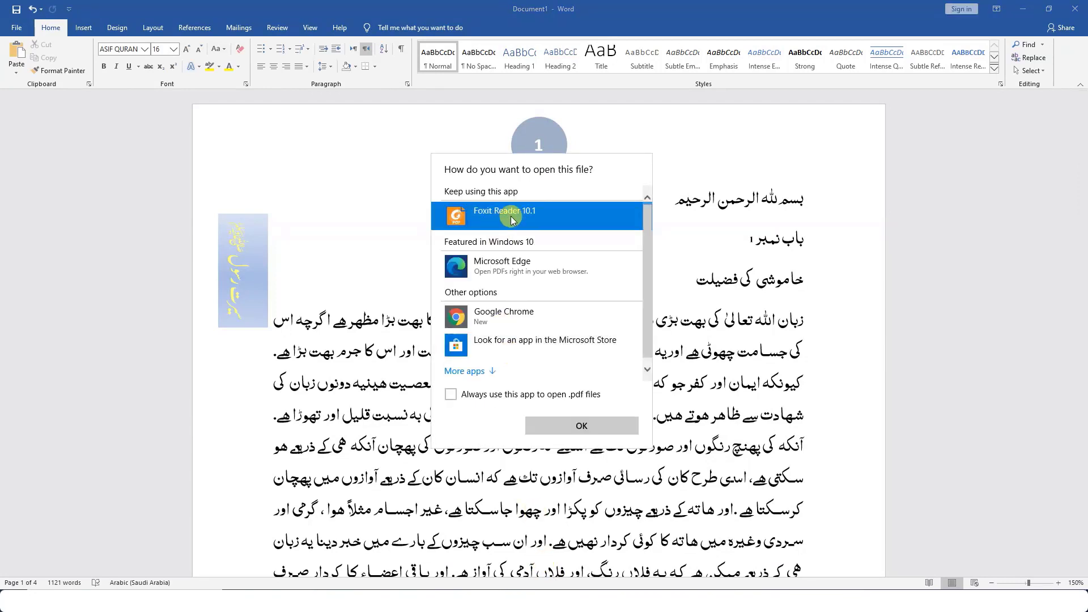
- Open the PDF with Foxit Reader 10.1 and choose Not Now on the registration prompt
{"action": "left_click", "coordinate": [589, 426]}
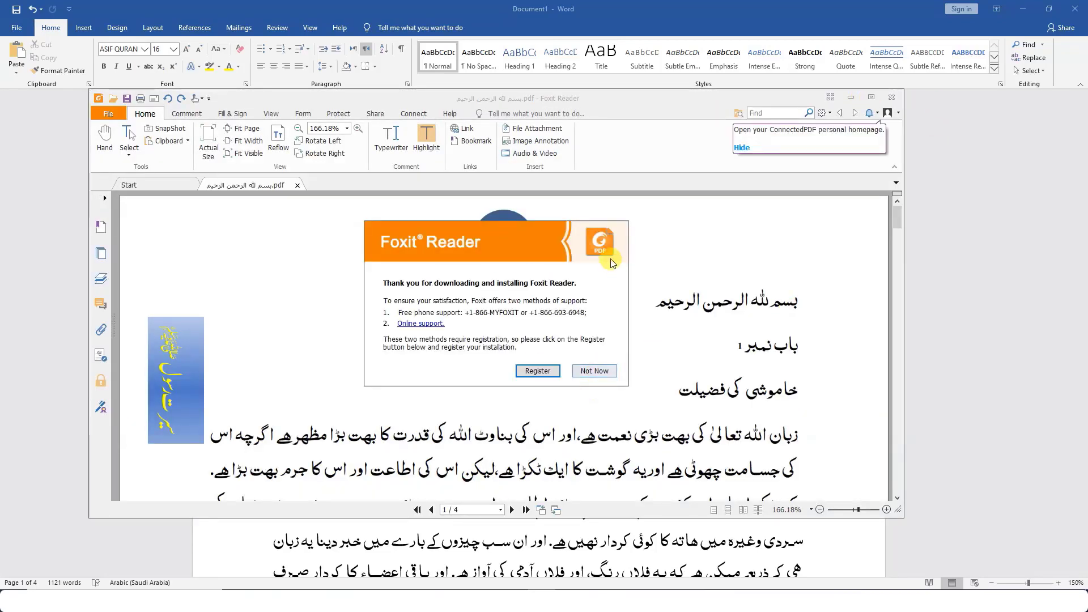
{"action": "left_click", "coordinate": [604, 372]}
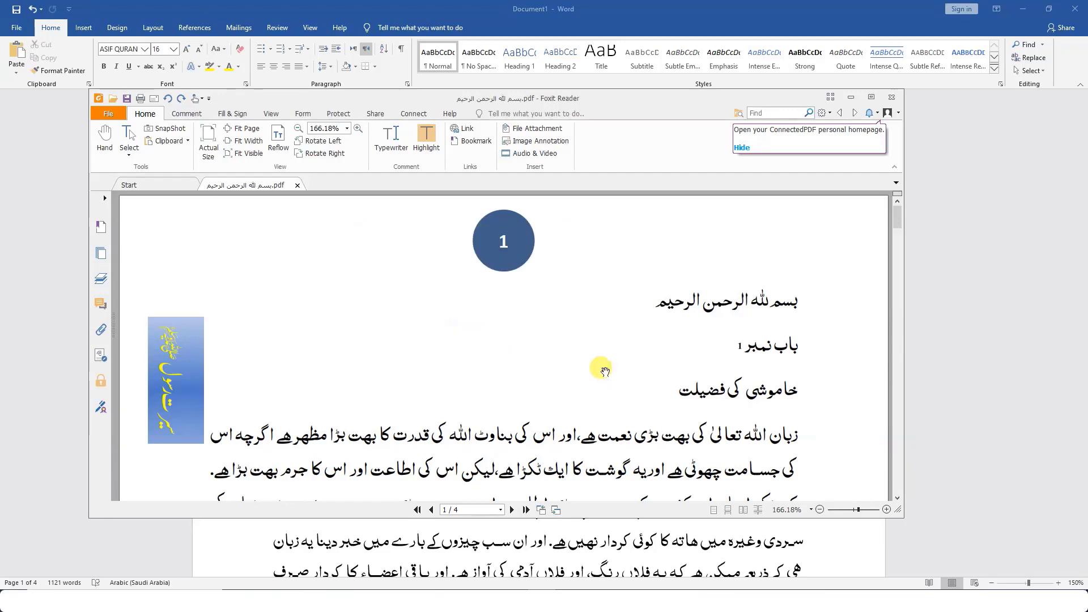
- Maximize Foxit Reader and scroll through pages 1–4 of the PDF
{"action": "left_click", "coordinate": [871, 98]}
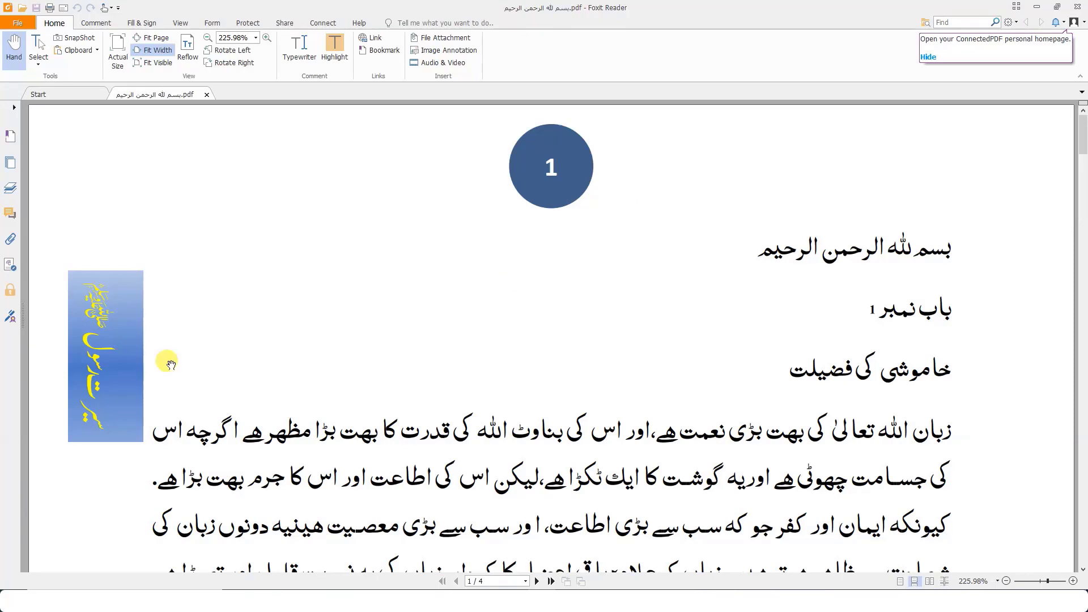
{"action": "scroll", "coordinate": [272, 384], "scroll_direction": "down", "scroll_amount": 5}
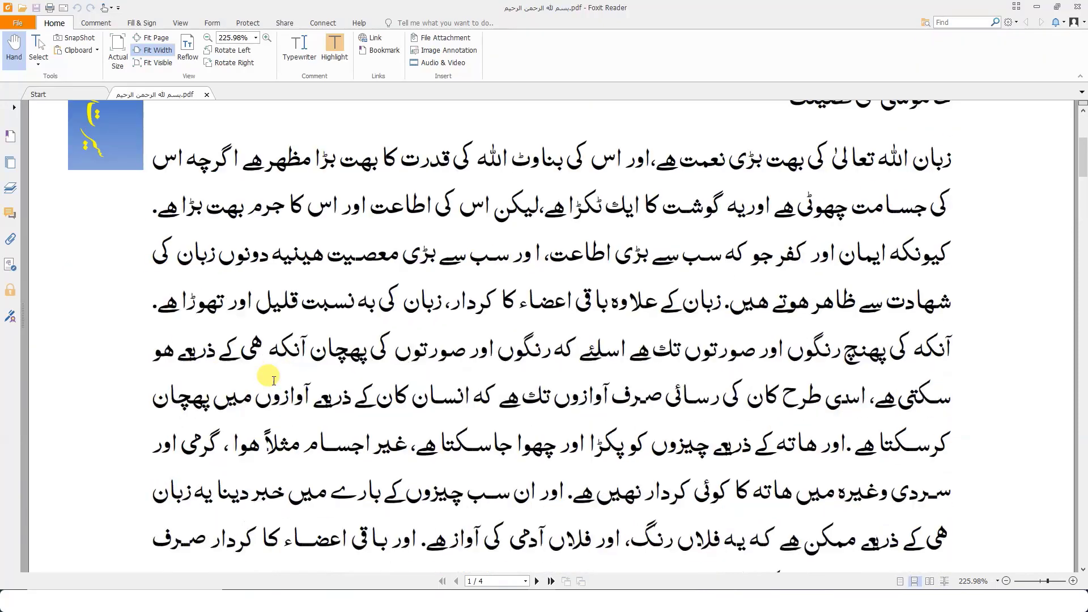
{"action": "scroll", "coordinate": [272, 384], "scroll_direction": "down", "scroll_amount": 5}
{"action": "scroll", "coordinate": [272, 384], "scroll_direction": "down", "scroll_amount": 5}
{"action": "scroll", "coordinate": [274, 382], "scroll_direction": "down", "scroll_amount": 5}
{"action": "scroll", "coordinate": [275, 381], "scroll_direction": "down", "scroll_amount": 1}
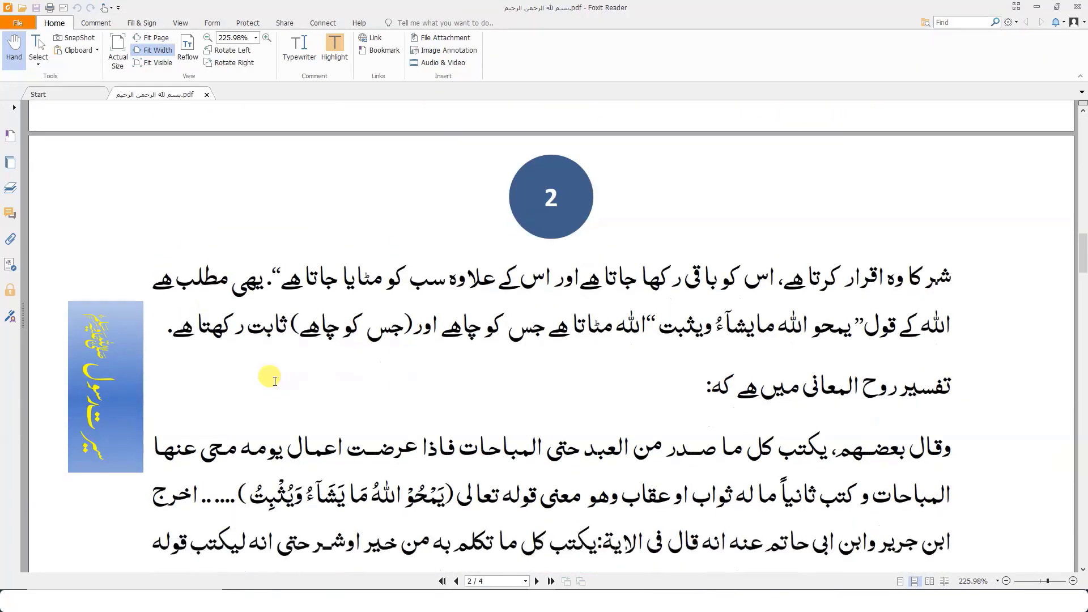
{"action": "scroll", "coordinate": [274, 381], "scroll_direction": "down", "scroll_amount": 5}
{"action": "scroll", "coordinate": [275, 381], "scroll_direction": "down", "scroll_amount": 5}
{"action": "scroll", "coordinate": [275, 381], "scroll_direction": "down", "scroll_amount": 5}
{"action": "scroll", "coordinate": [276, 381], "scroll_direction": "down", "scroll_amount": 5}
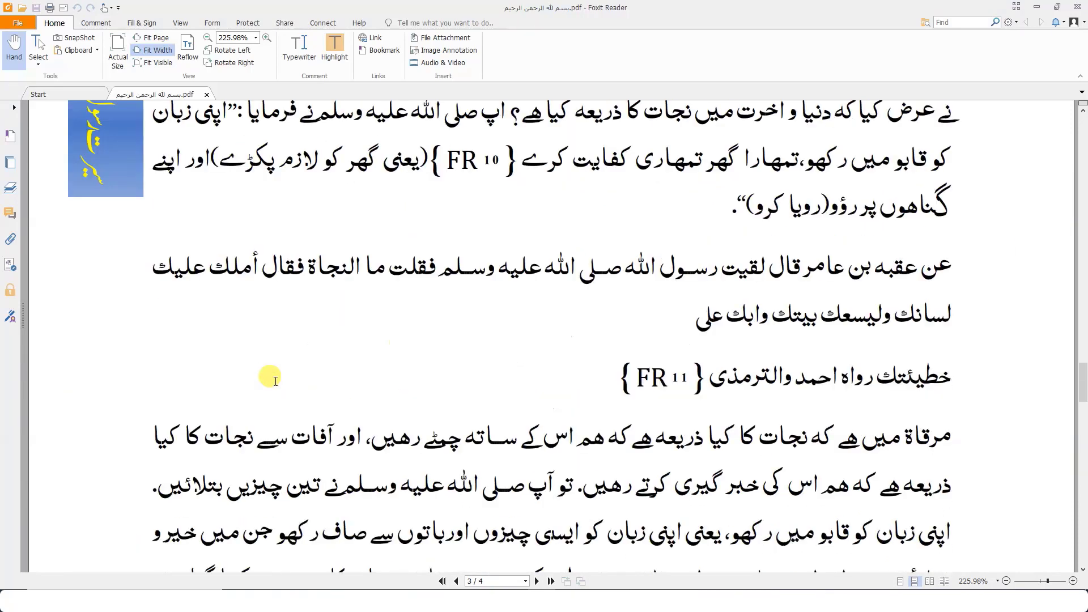
{"action": "scroll", "coordinate": [276, 381], "scroll_direction": "down", "scroll_amount": 5}
{"action": "scroll", "coordinate": [275, 381], "scroll_direction": "down", "scroll_amount": 5}
{"action": "scroll", "coordinate": [276, 380], "scroll_direction": "down", "scroll_amount": 5}
{"action": "scroll", "coordinate": [275, 378], "scroll_direction": "down", "scroll_amount": 1}
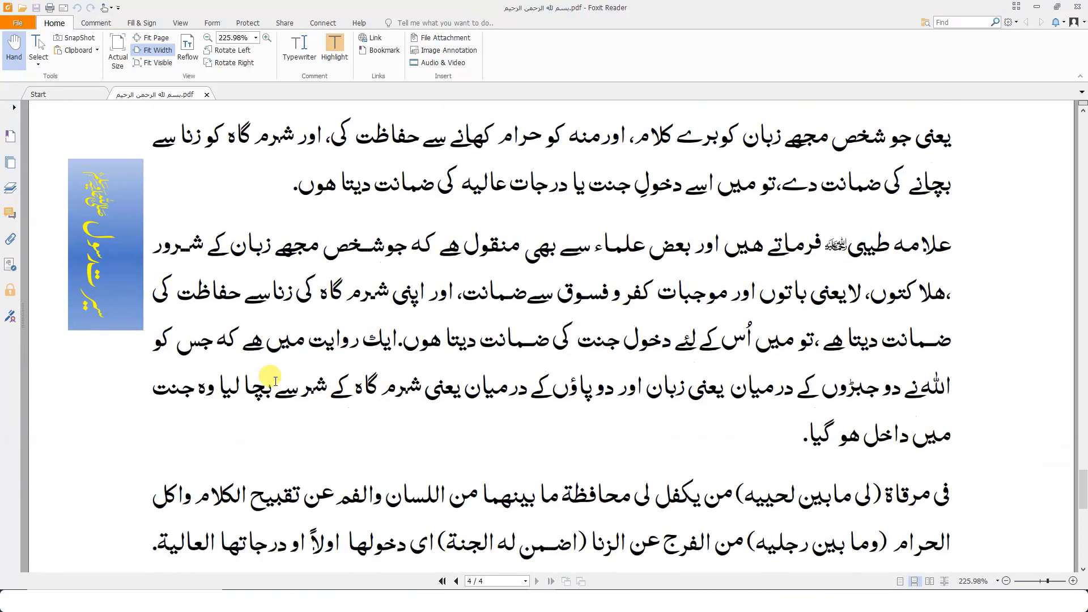
{"action": "scroll", "coordinate": [275, 378], "scroll_direction": "down", "scroll_amount": 5}
{"action": "scroll", "coordinate": [275, 380], "scroll_direction": "up", "scroll_amount": 5}
{"action": "scroll", "coordinate": [276, 381], "scroll_direction": "up", "scroll_amount": 5}
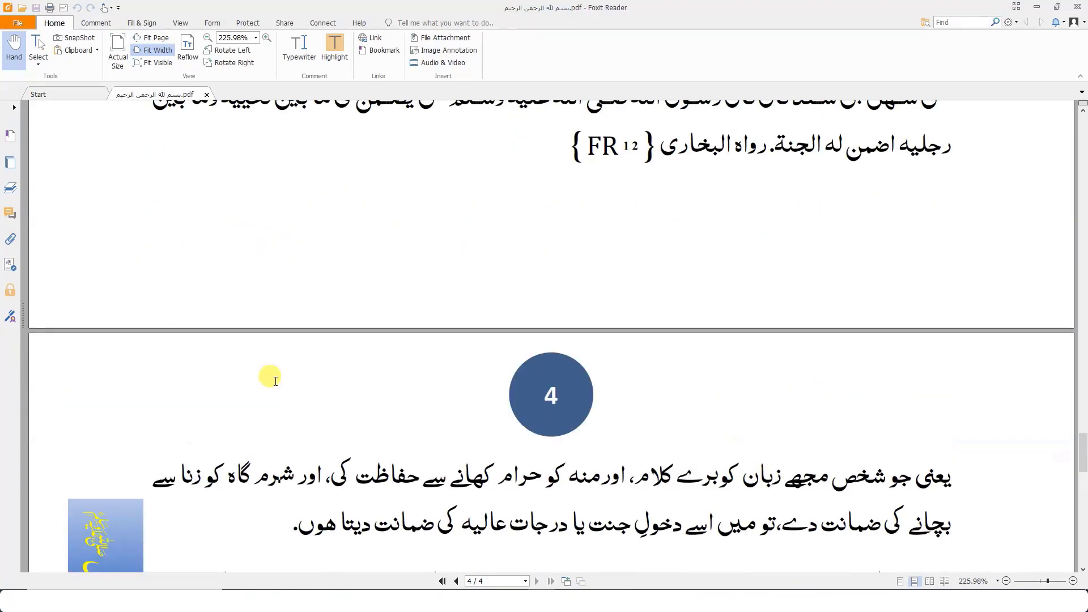
{"action": "scroll", "coordinate": [275, 381], "scroll_direction": "down", "scroll_amount": 1}
{"action": "scroll", "coordinate": [275, 381], "scroll_direction": "down", "scroll_amount": 1}
{"action": "scroll", "coordinate": [276, 381], "scroll_direction": "down", "scroll_amount": 1}
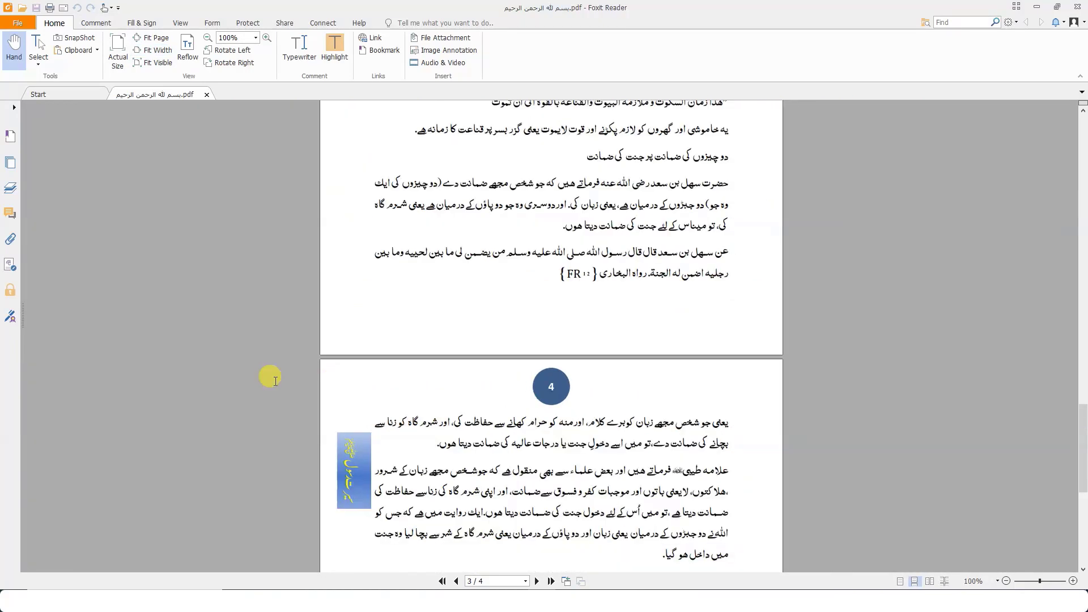
{"action": "scroll", "coordinate": [275, 381], "scroll_direction": "up", "scroll_amount": 5}
{"action": "scroll", "coordinate": [276, 380], "scroll_direction": "up", "scroll_amount": 5}
{"action": "scroll", "coordinate": [275, 381], "scroll_direction": "up", "scroll_amount": 5}
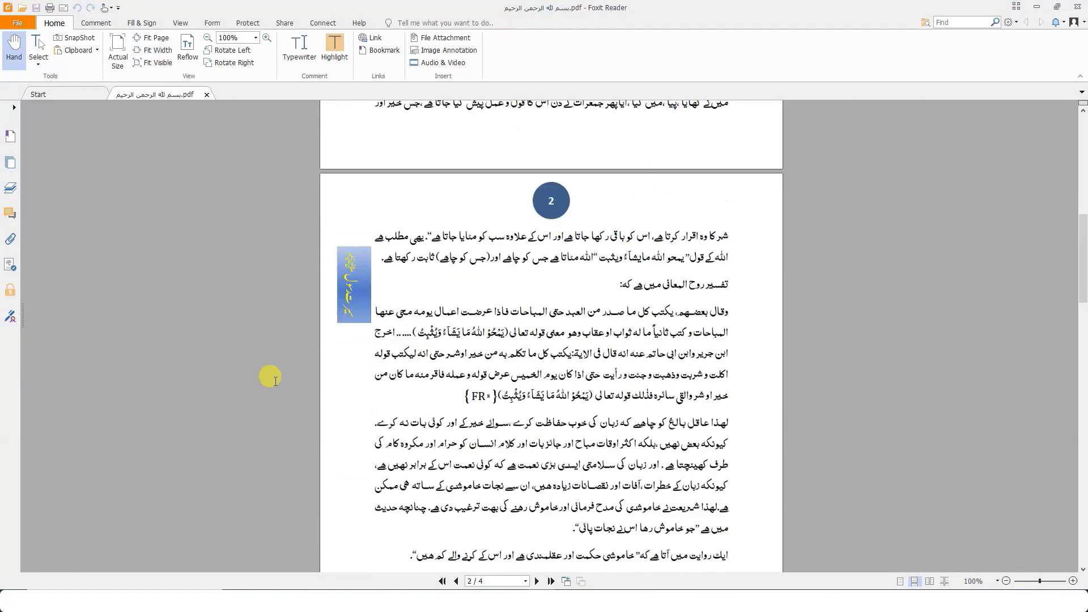
{"action": "scroll", "coordinate": [274, 384], "scroll_direction": "up", "scroll_amount": 5}
{"action": "scroll", "coordinate": [274, 384], "scroll_direction": "up", "scroll_amount": 5}
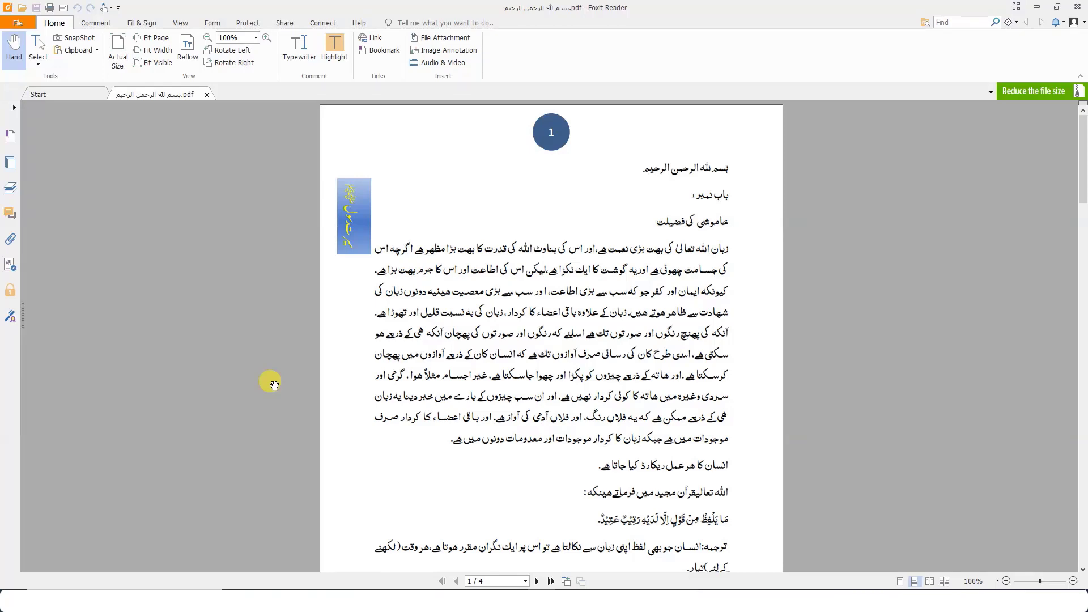
- Scroll through the pages again, checking circled numbers 3 and 4 and the gradient side box
{"action": "scroll", "coordinate": [445, 345], "scroll_direction": "down", "scroll_amount": 1}
{"action": "scroll", "coordinate": [436, 348], "scroll_direction": "down", "scroll_amount": 4}
{"action": "scroll", "coordinate": [437, 349], "scroll_direction": "down", "scroll_amount": 9}
{"action": "scroll", "coordinate": [436, 353], "scroll_direction": "down", "scroll_amount": 6}
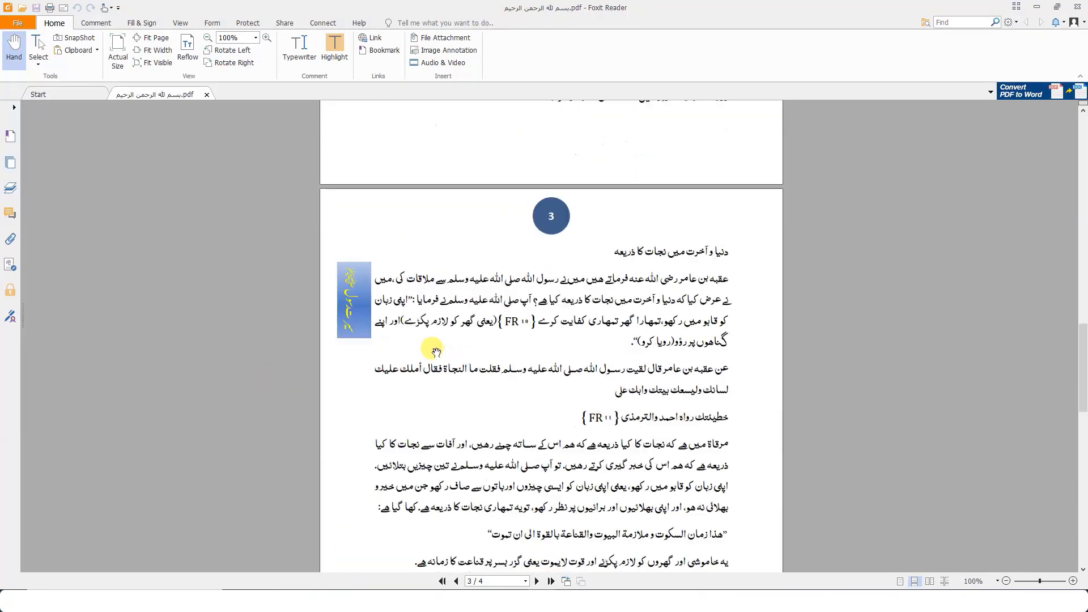
{"action": "scroll", "coordinate": [435, 351], "scroll_direction": "down", "scroll_amount": 3}
{"action": "scroll", "coordinate": [436, 352], "scroll_direction": "down", "scroll_amount": 4}
{"action": "scroll", "coordinate": [436, 351], "scroll_direction": "down", "scroll_amount": 1}
{"action": "scroll", "coordinate": [435, 349], "scroll_direction": "down", "scroll_amount": 3}
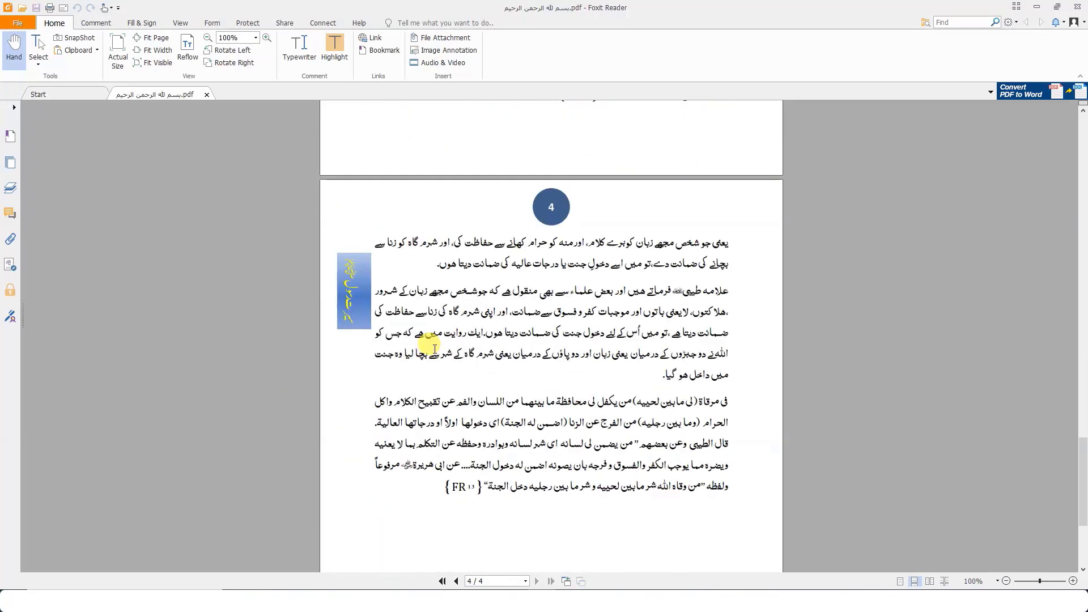
{"action": "scroll", "coordinate": [434, 350], "scroll_direction": "down", "scroll_amount": 3}
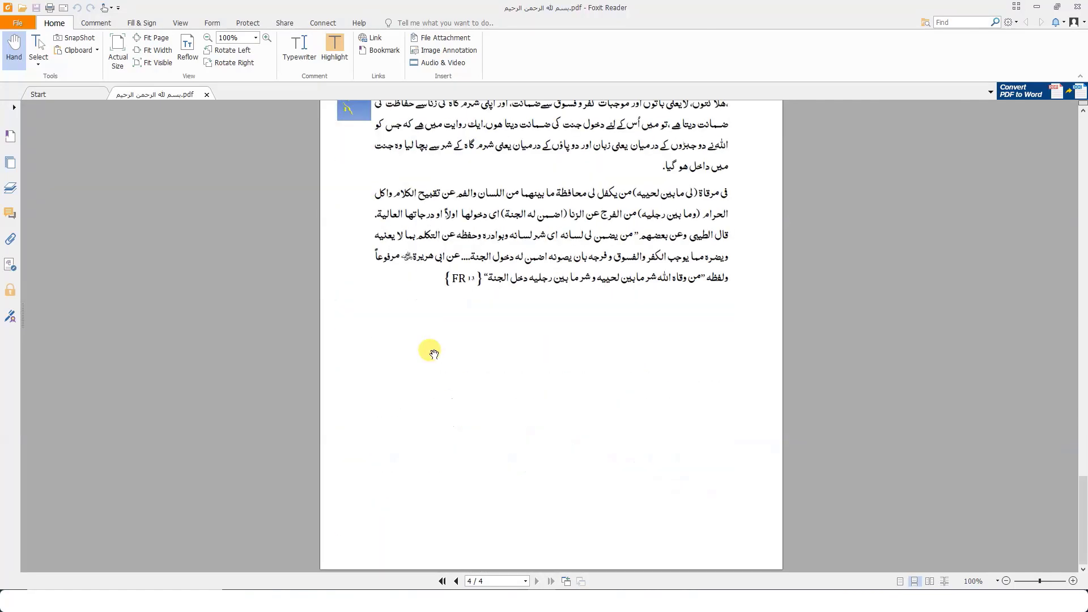
{"action": "scroll", "coordinate": [434, 352], "scroll_direction": "up", "scroll_amount": 6}
{"action": "scroll", "coordinate": [408, 363], "scroll_direction": "up", "scroll_amount": 3}
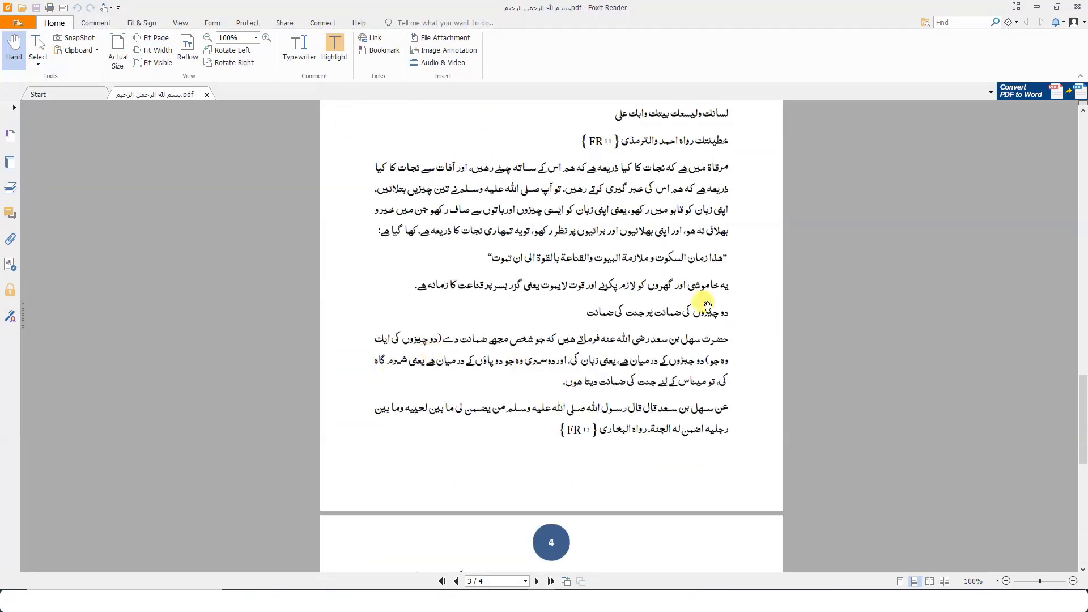
{"action": "scroll", "coordinate": [706, 306], "scroll_direction": "up", "scroll_amount": 8}
{"action": "scroll", "coordinate": [706, 306], "scroll_direction": "up", "scroll_amount": 4}
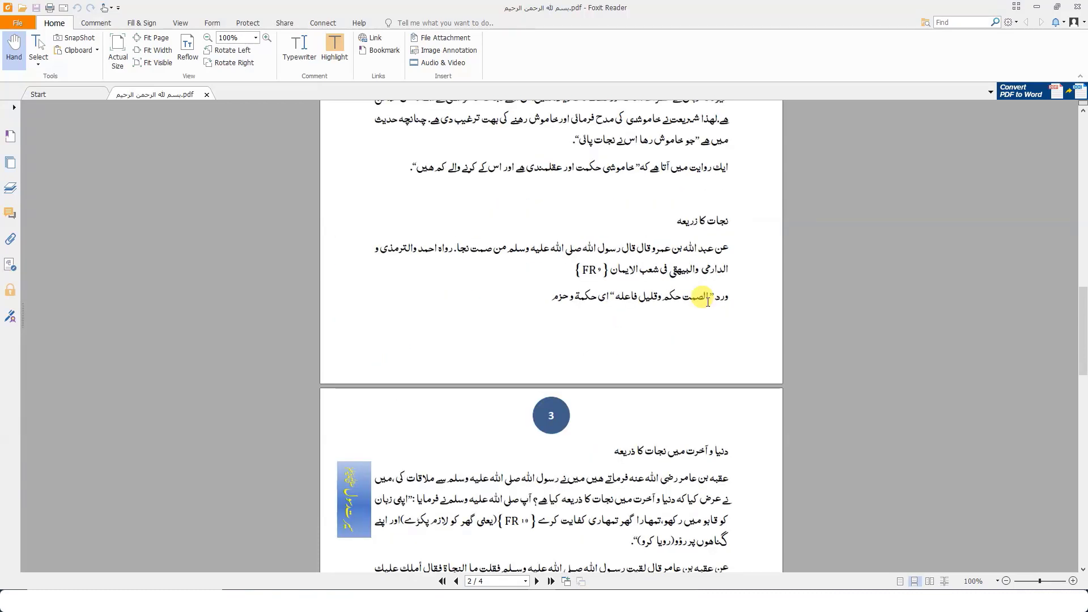